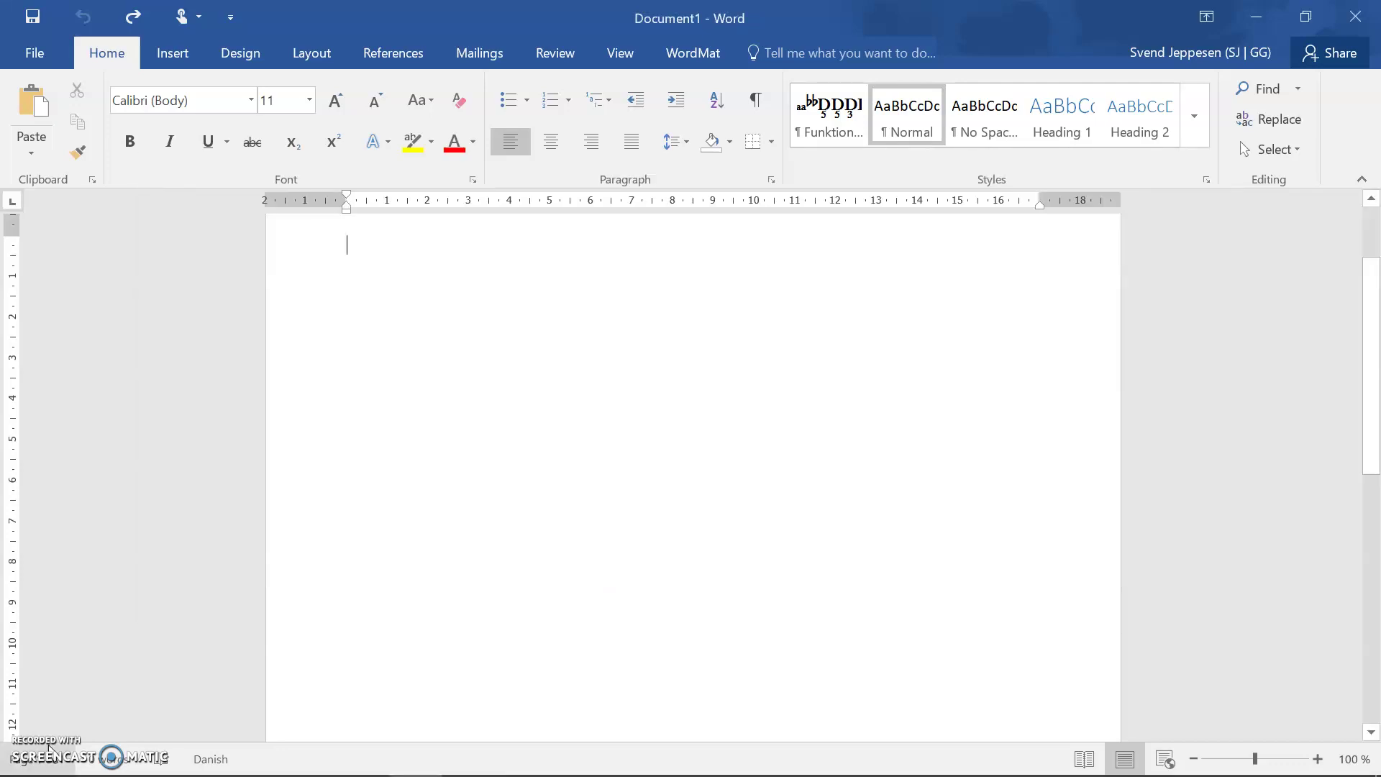
Insert a new equation reading f(x) = 2.5x + 2 and start a new line below it.
key(alt+Tab)
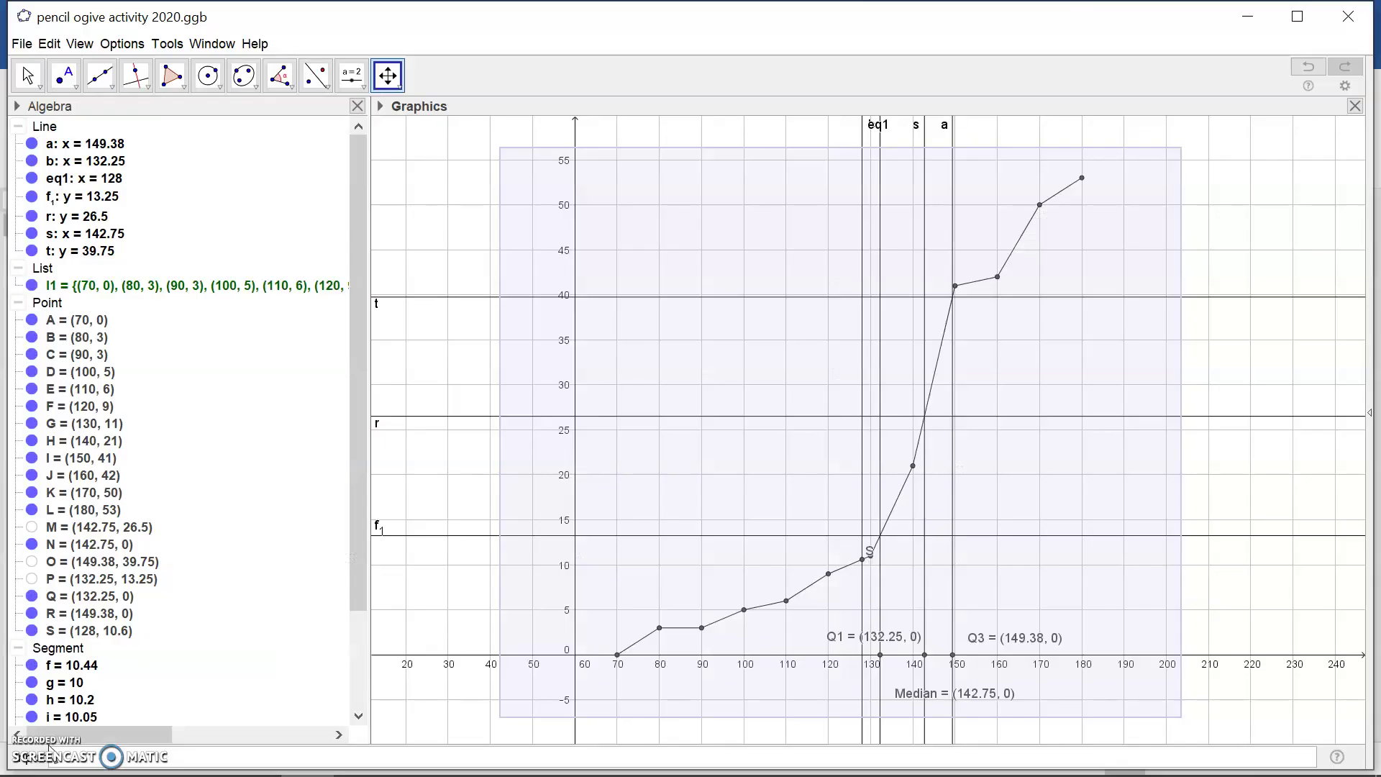
key(alt+Tab)
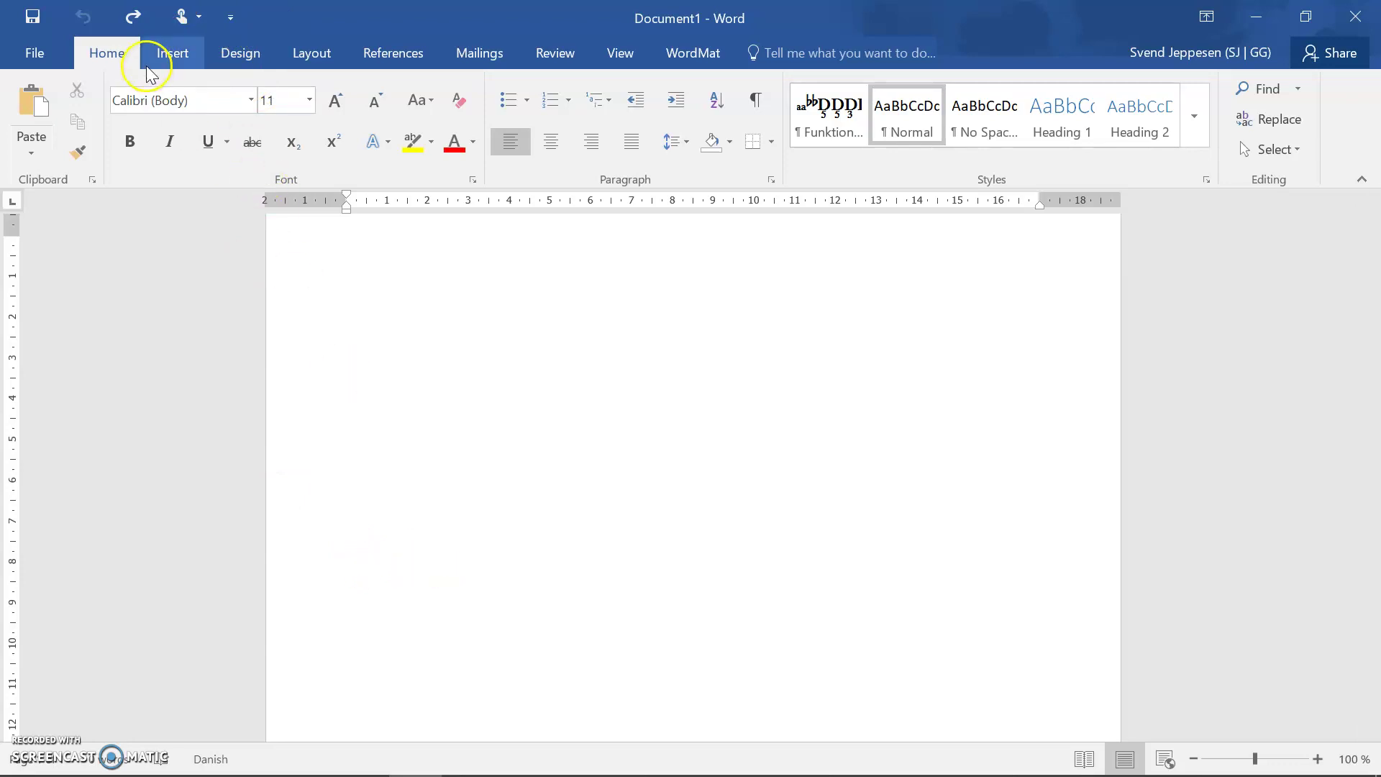
click(172, 64)
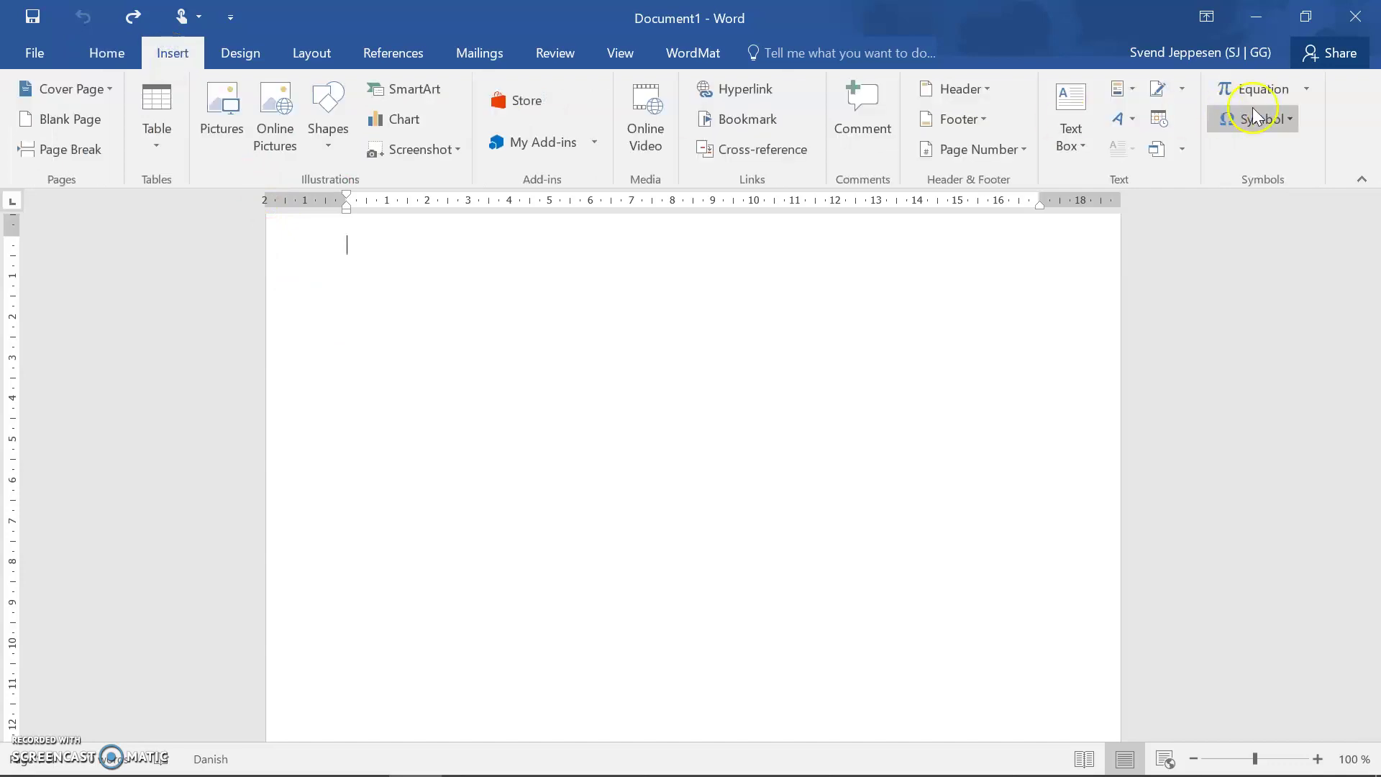
click(1306, 91)
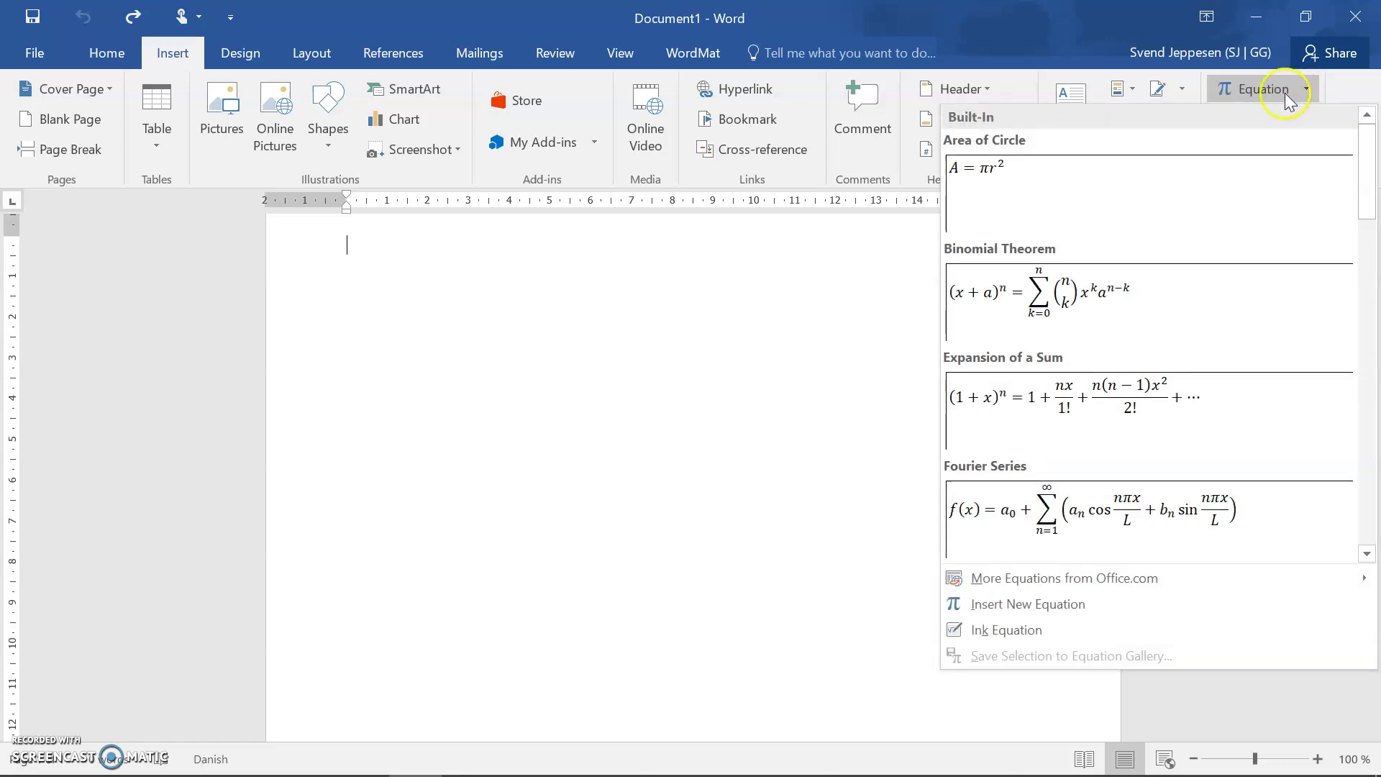
click(1260, 95)
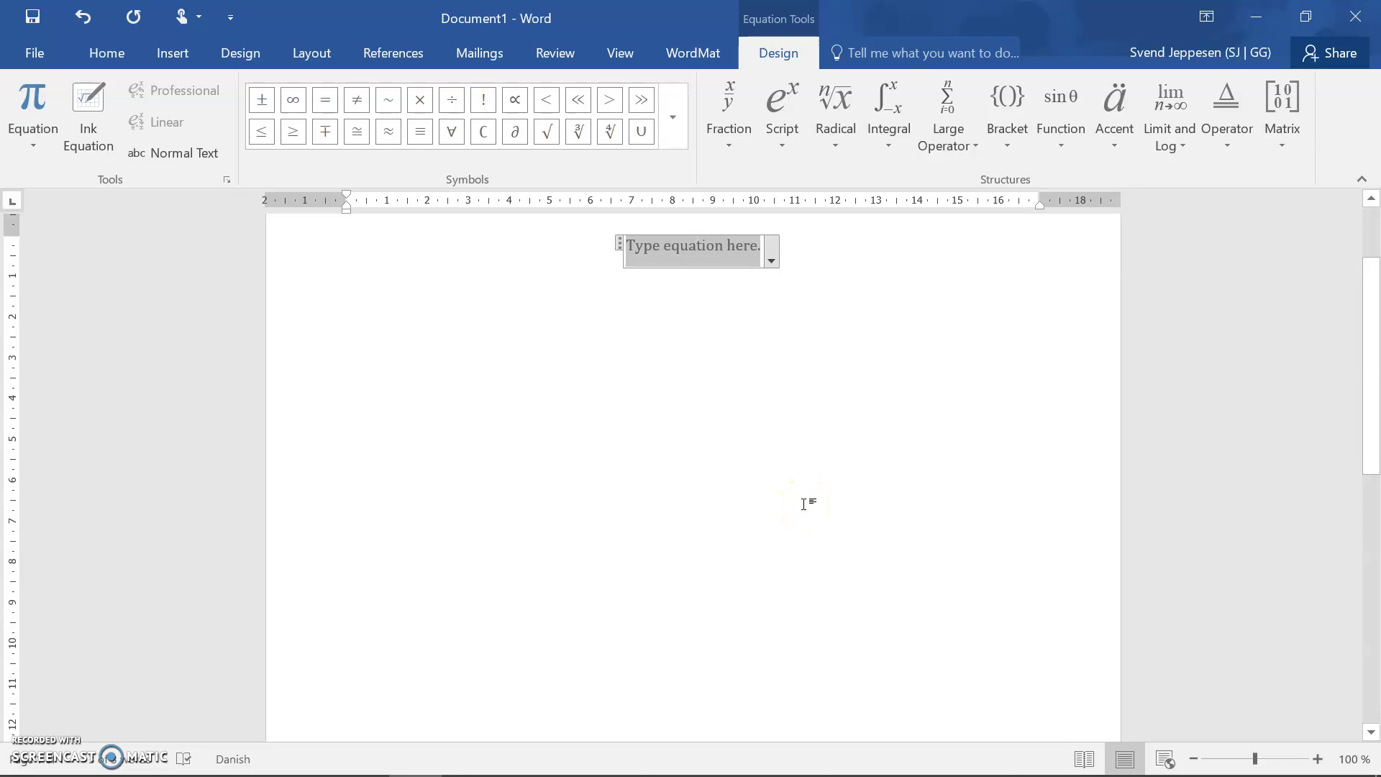
text(f()
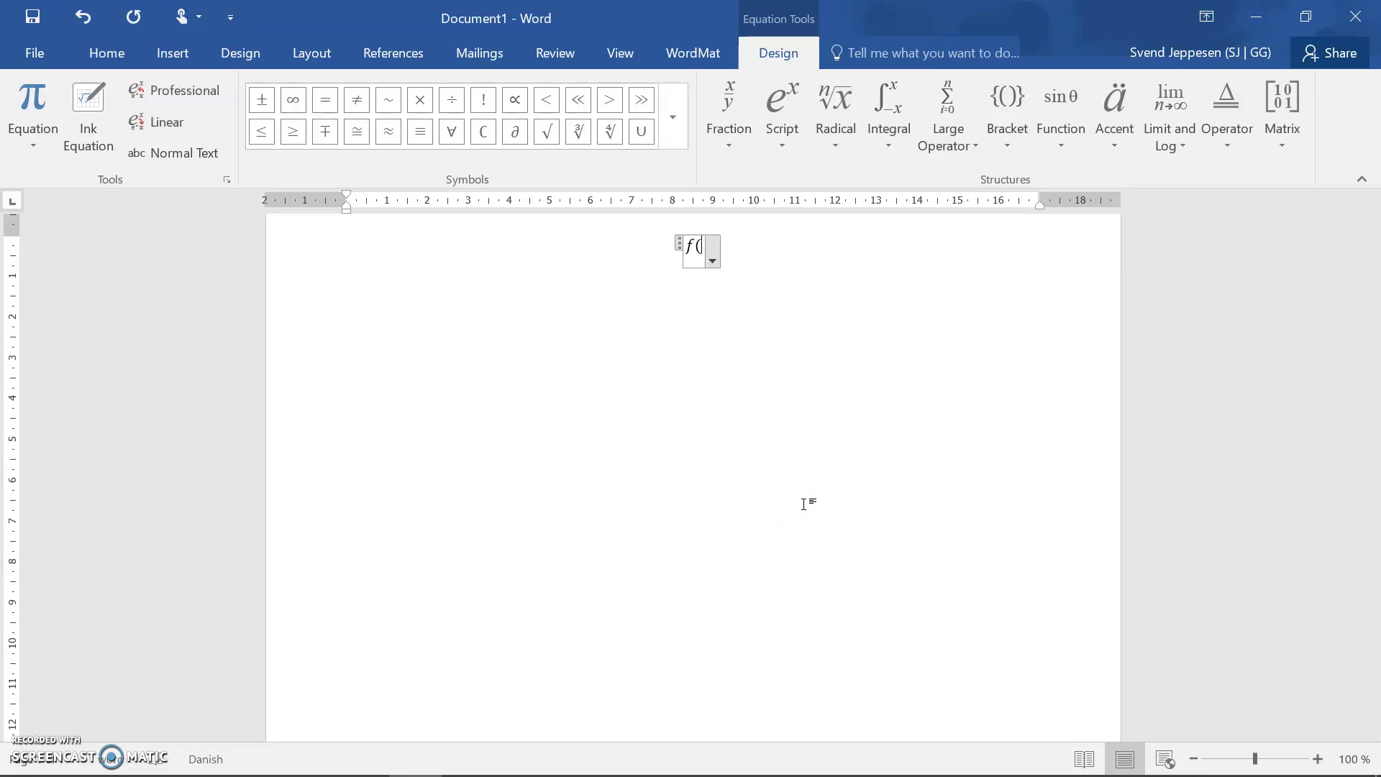
text(x) = )
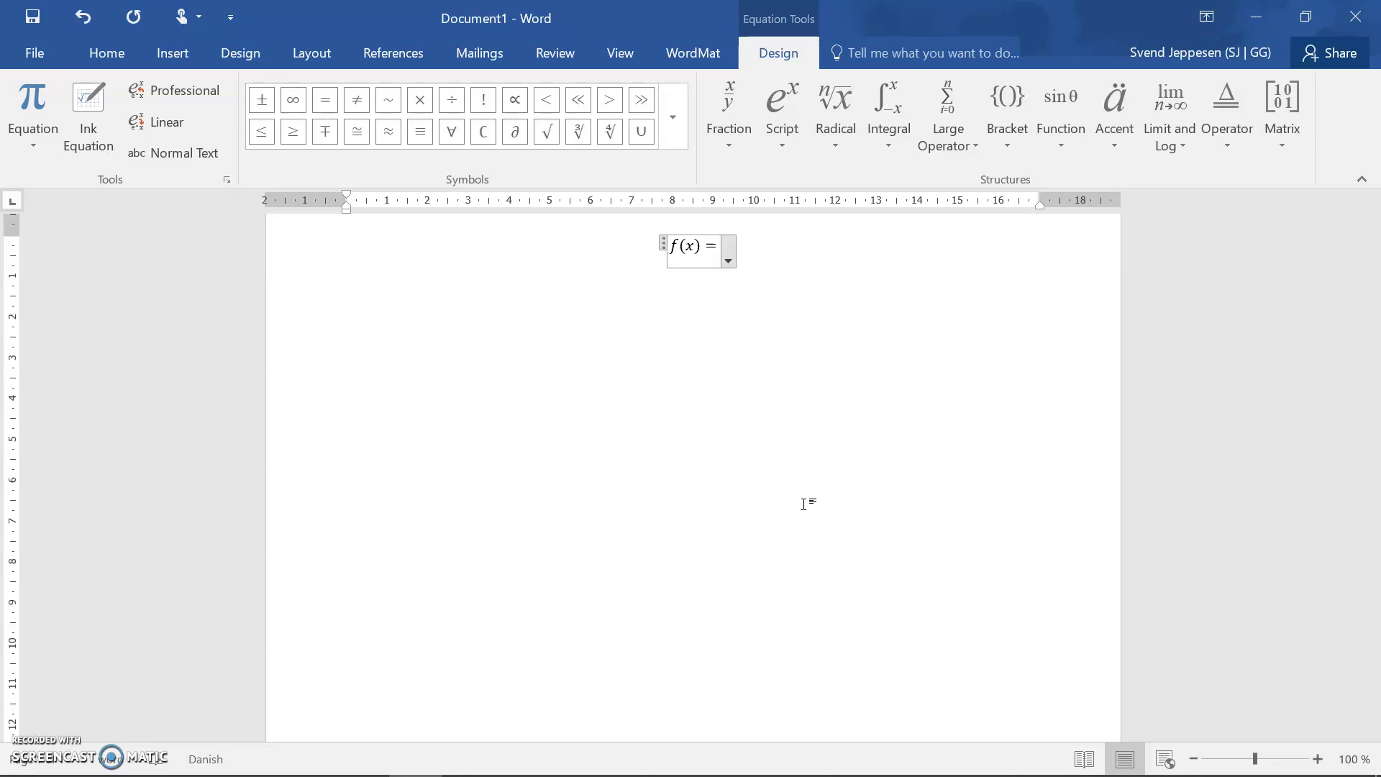
text(2.)
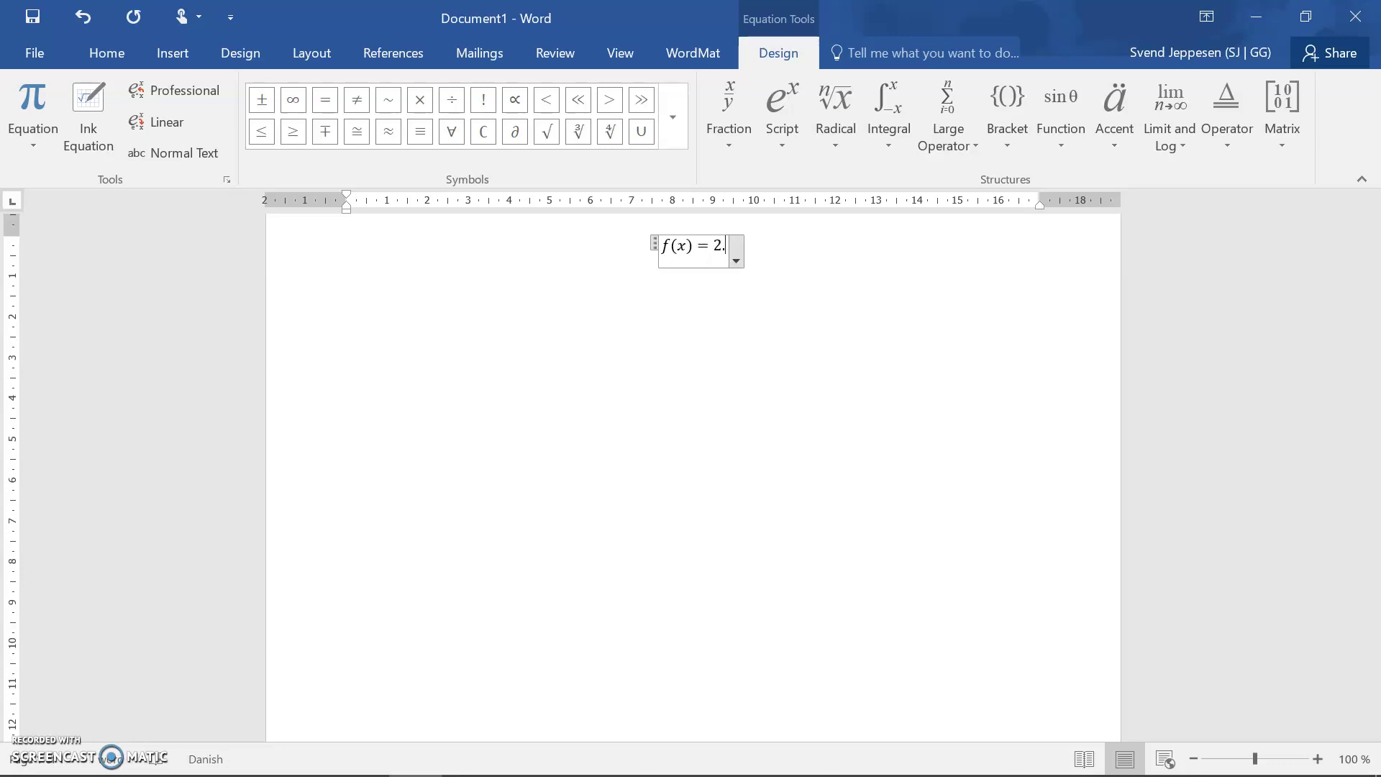
text(5x )
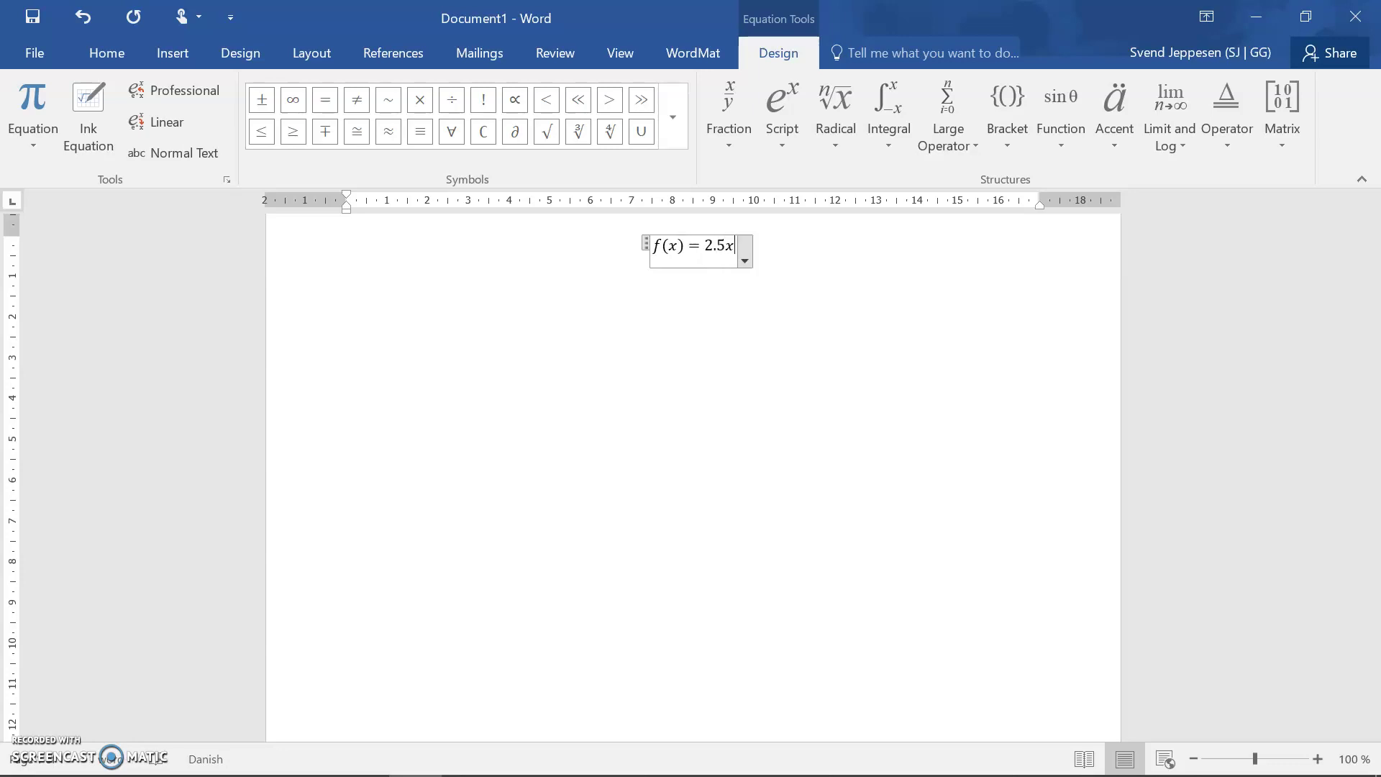
text(+ 2)
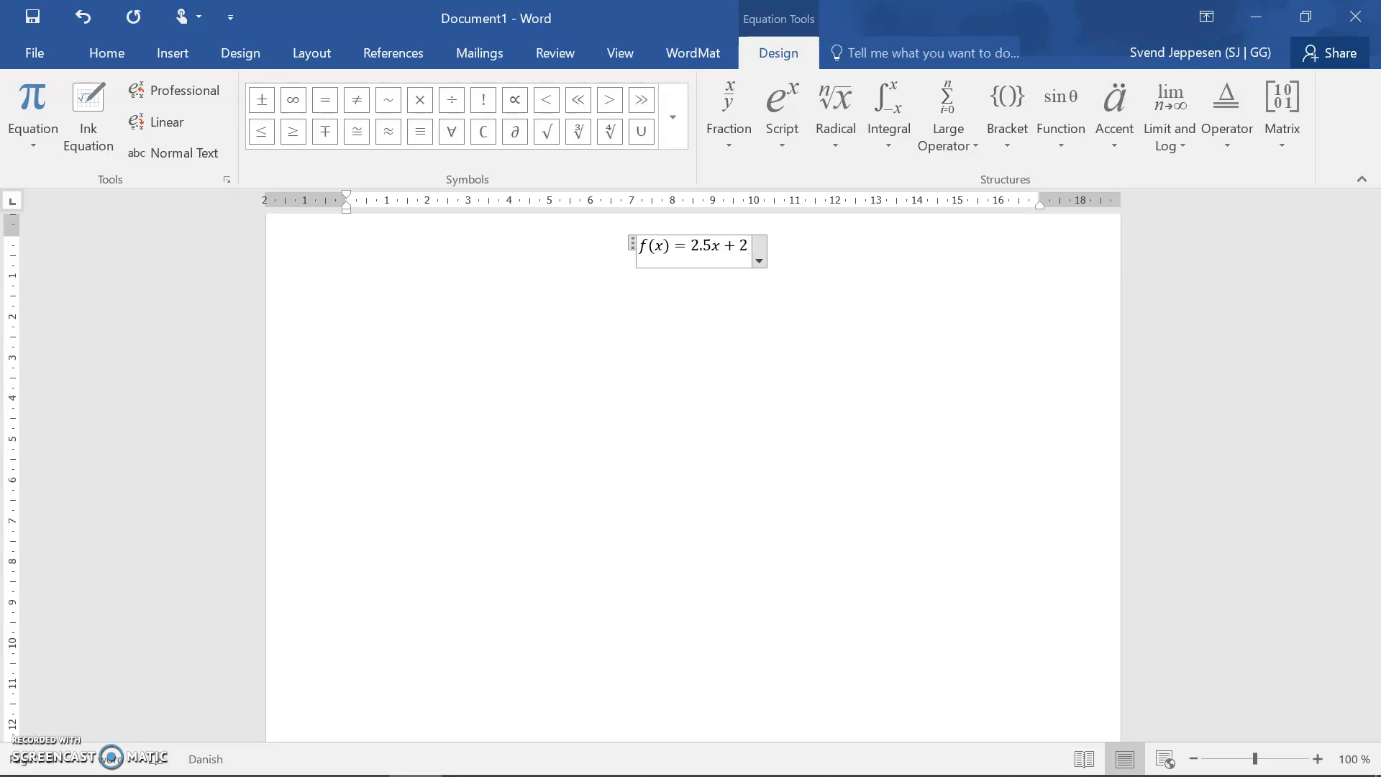
key(Return)
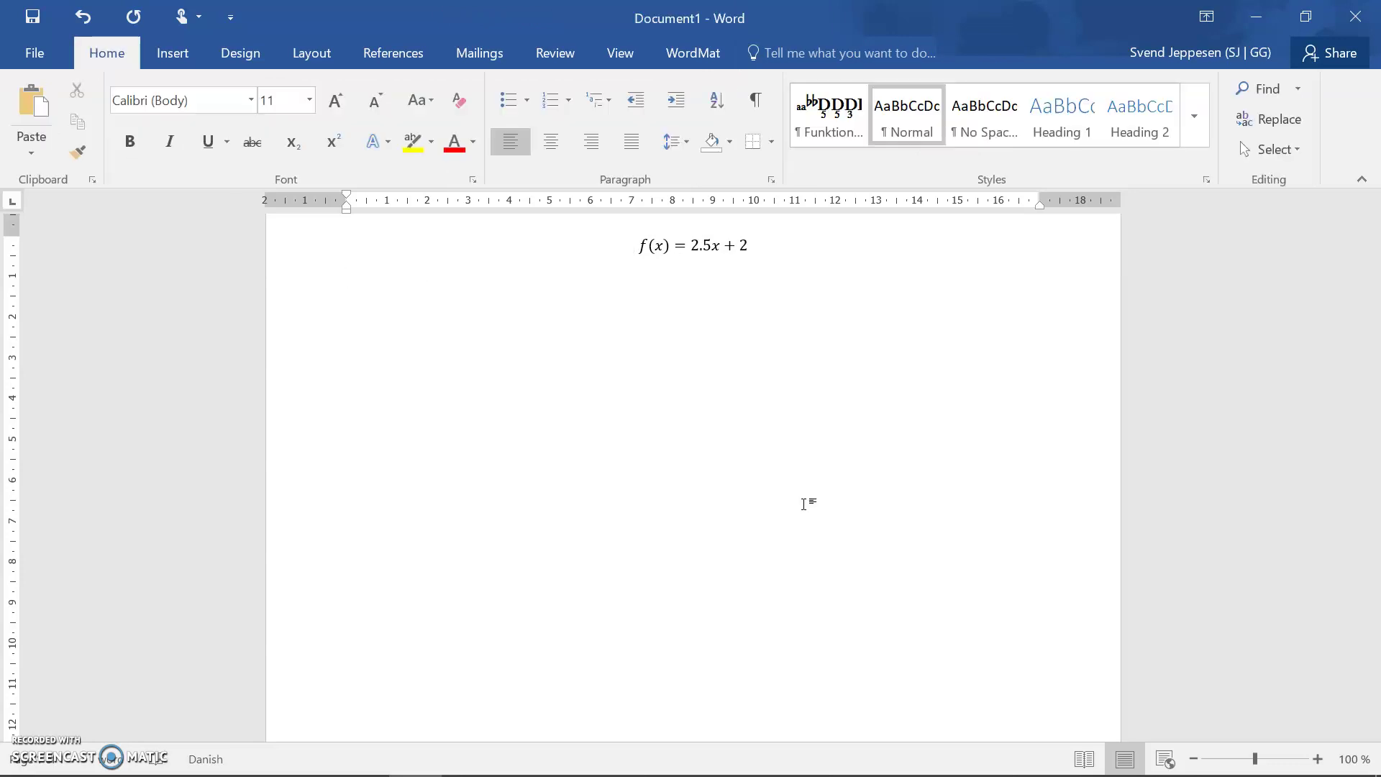
Start a second equation, browse the math Symbols gallery, then delete the empty equation box.
click(185, 55)
click(1243, 83)
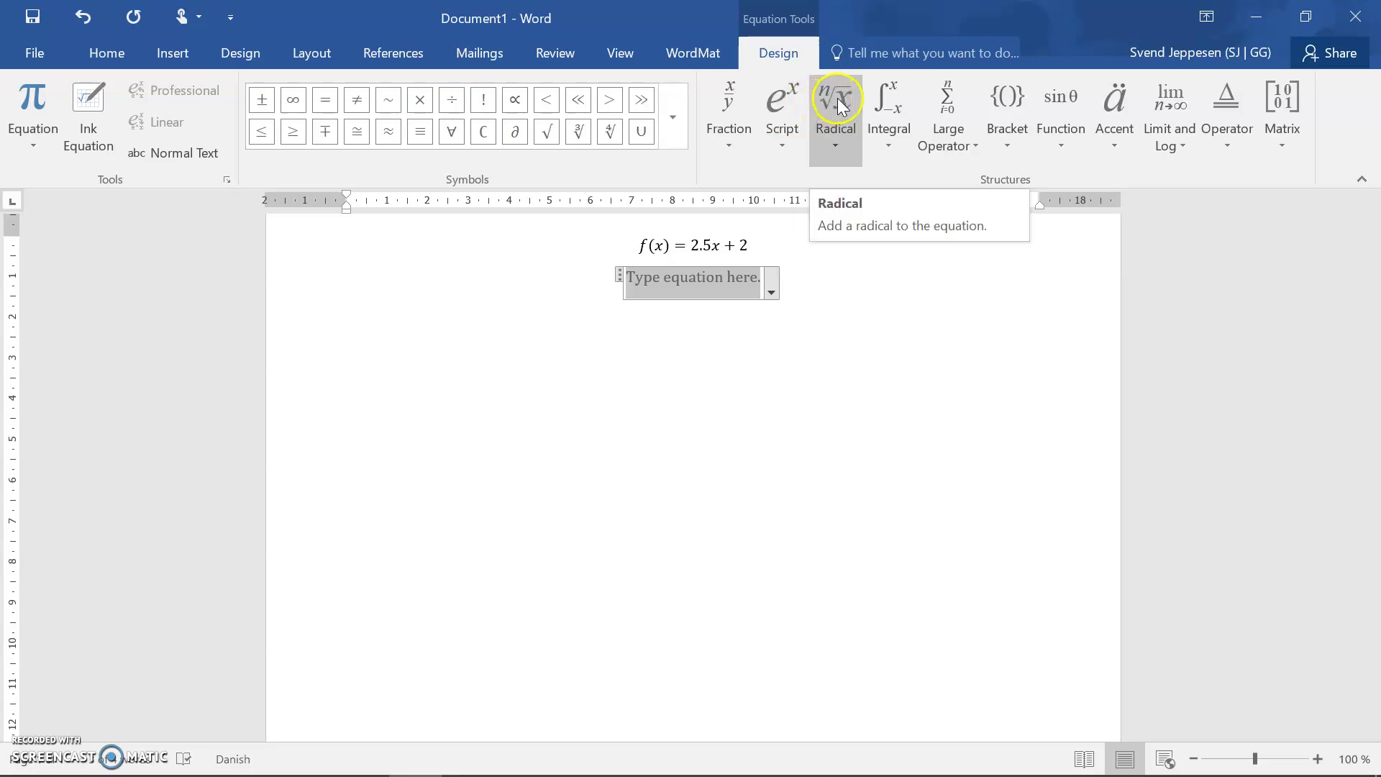
click(674, 115)
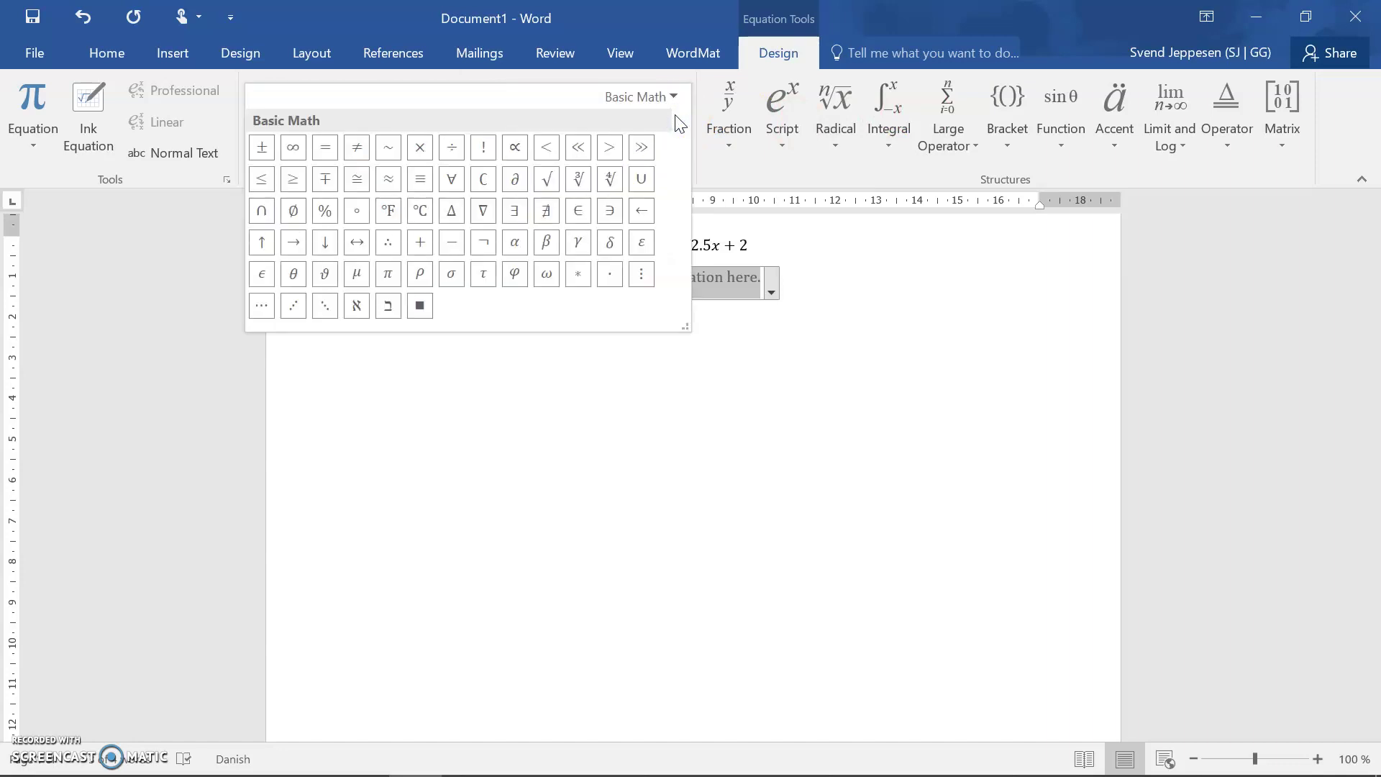
click(890, 282)
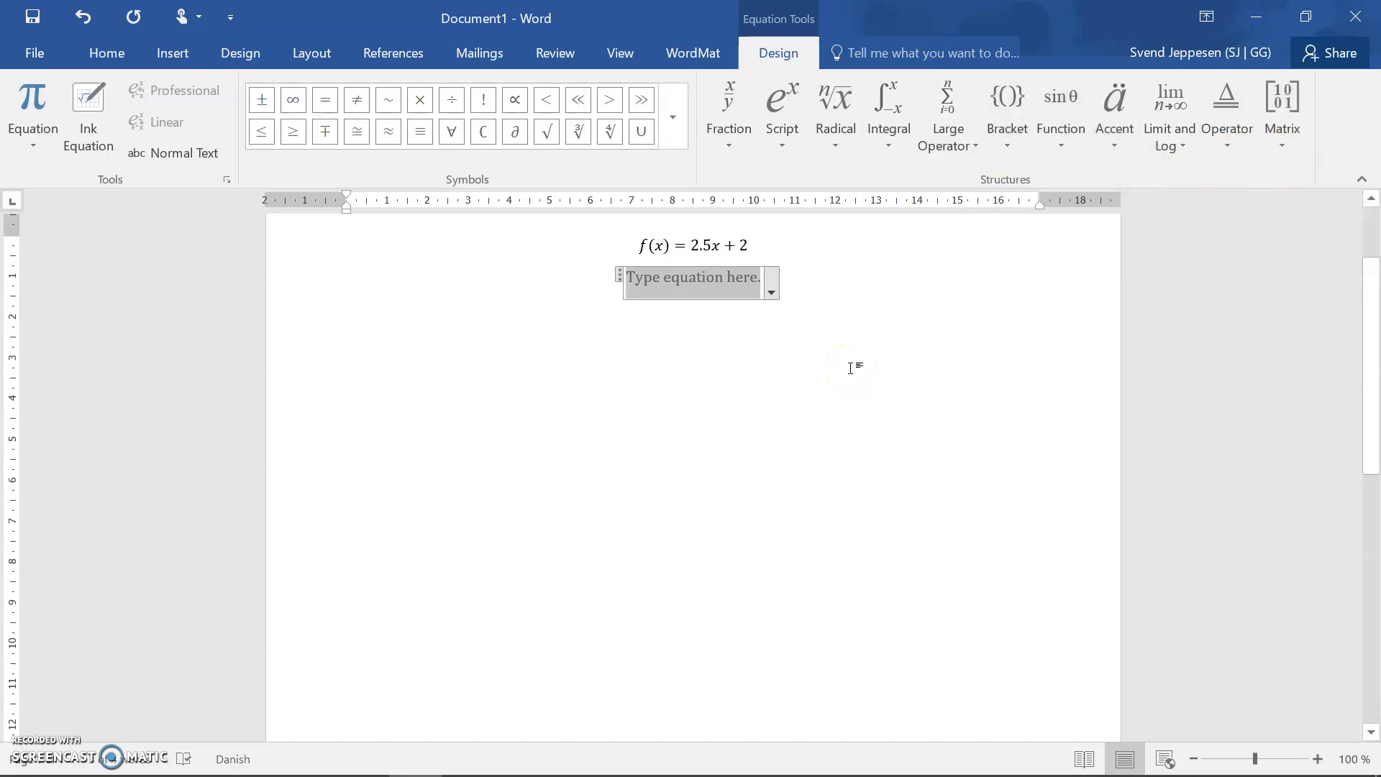
key(BackSpace)
key(BackSpace)
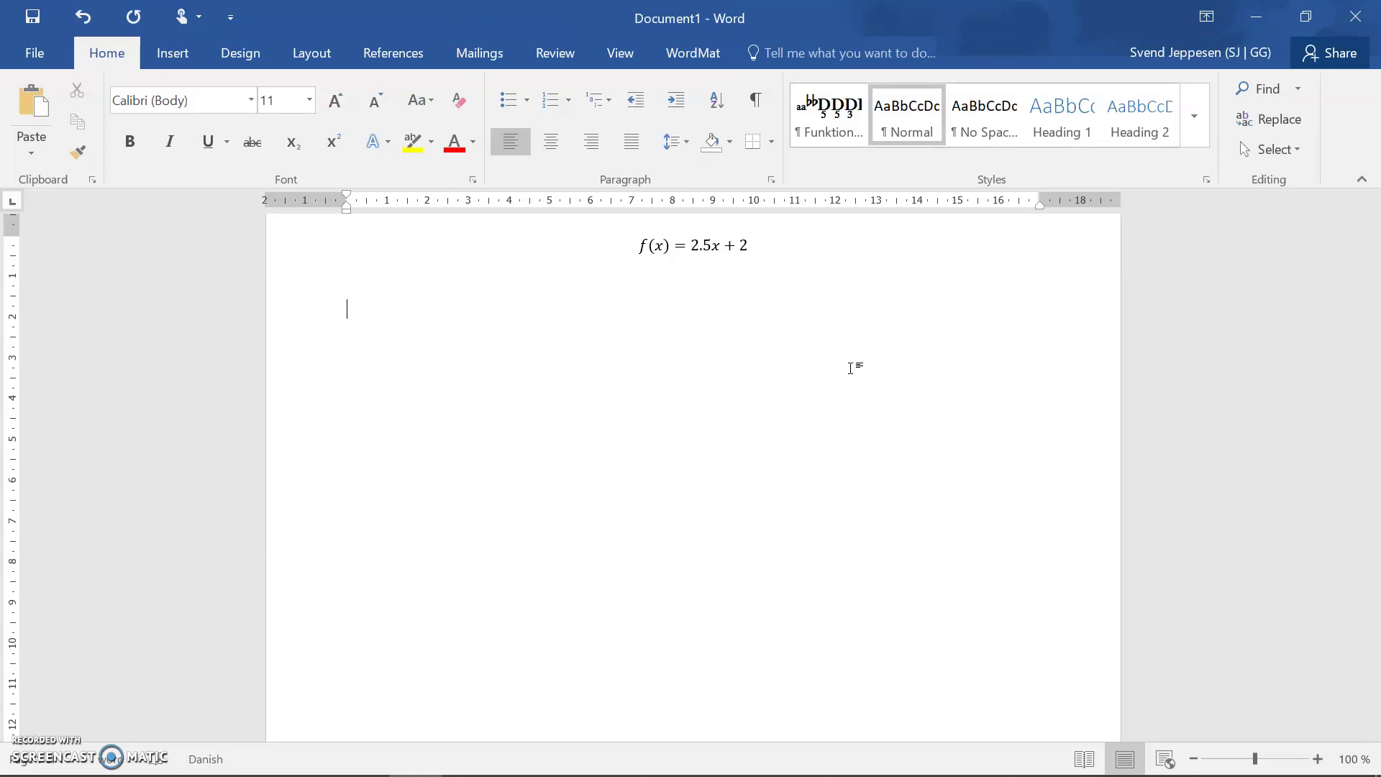
Write 'That means that' followed by an inline equation x=9, adding the missing space before it.
text(That means )
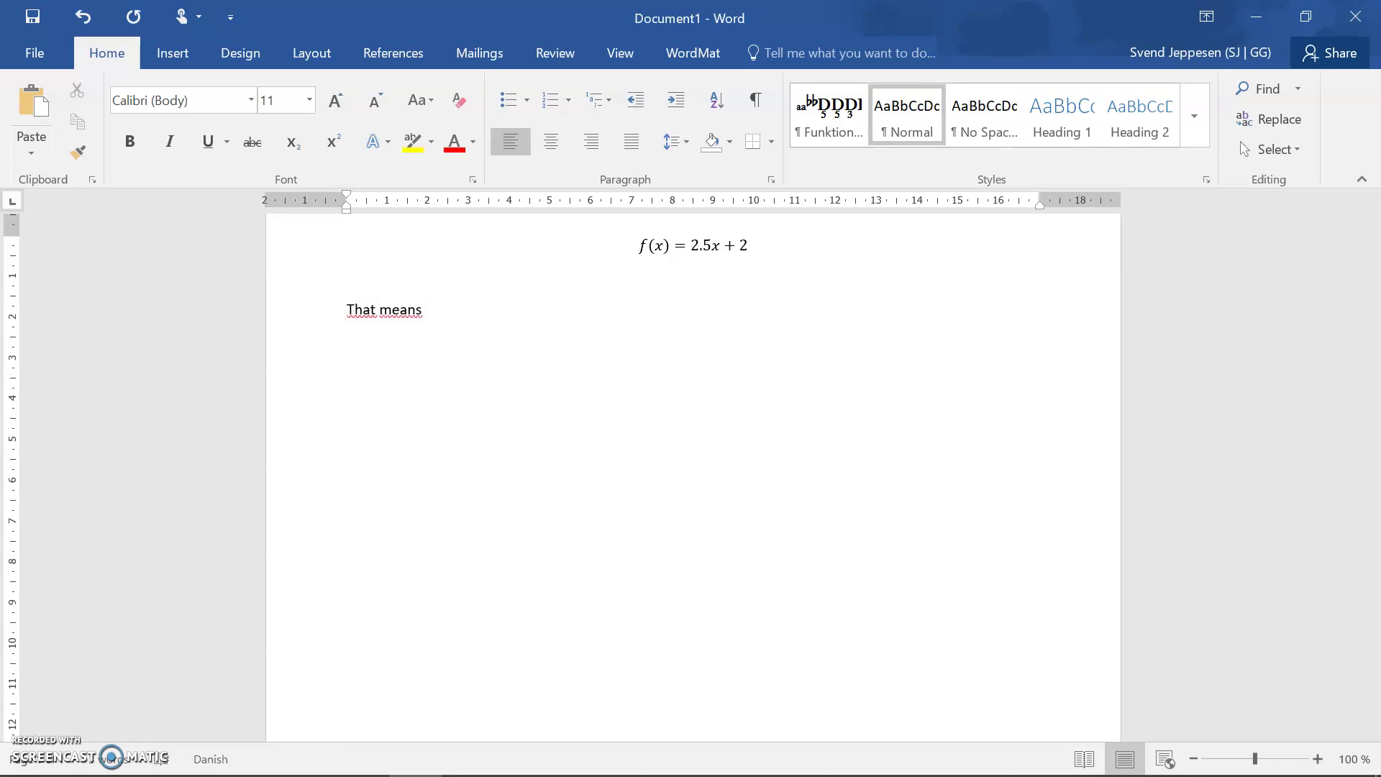
text(that)
click(173, 53)
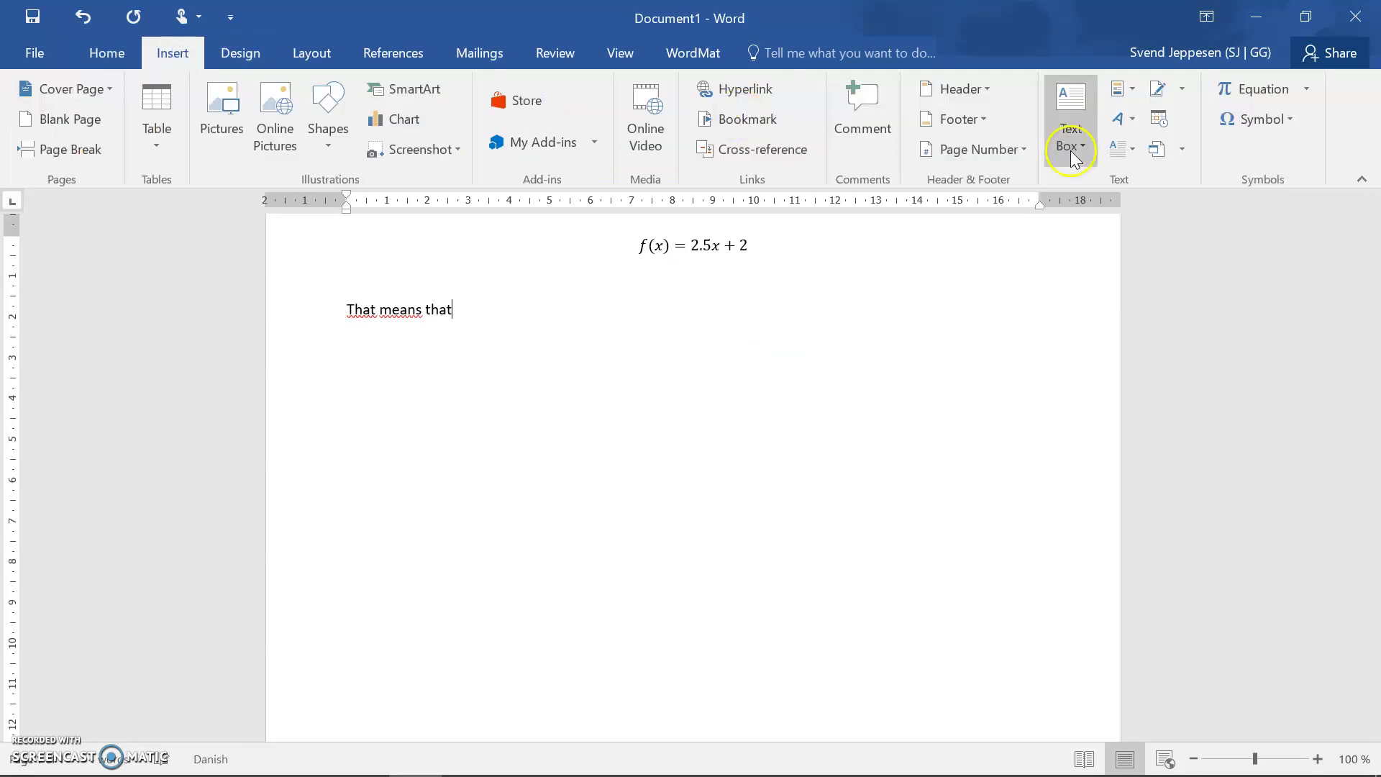
click(1218, 102)
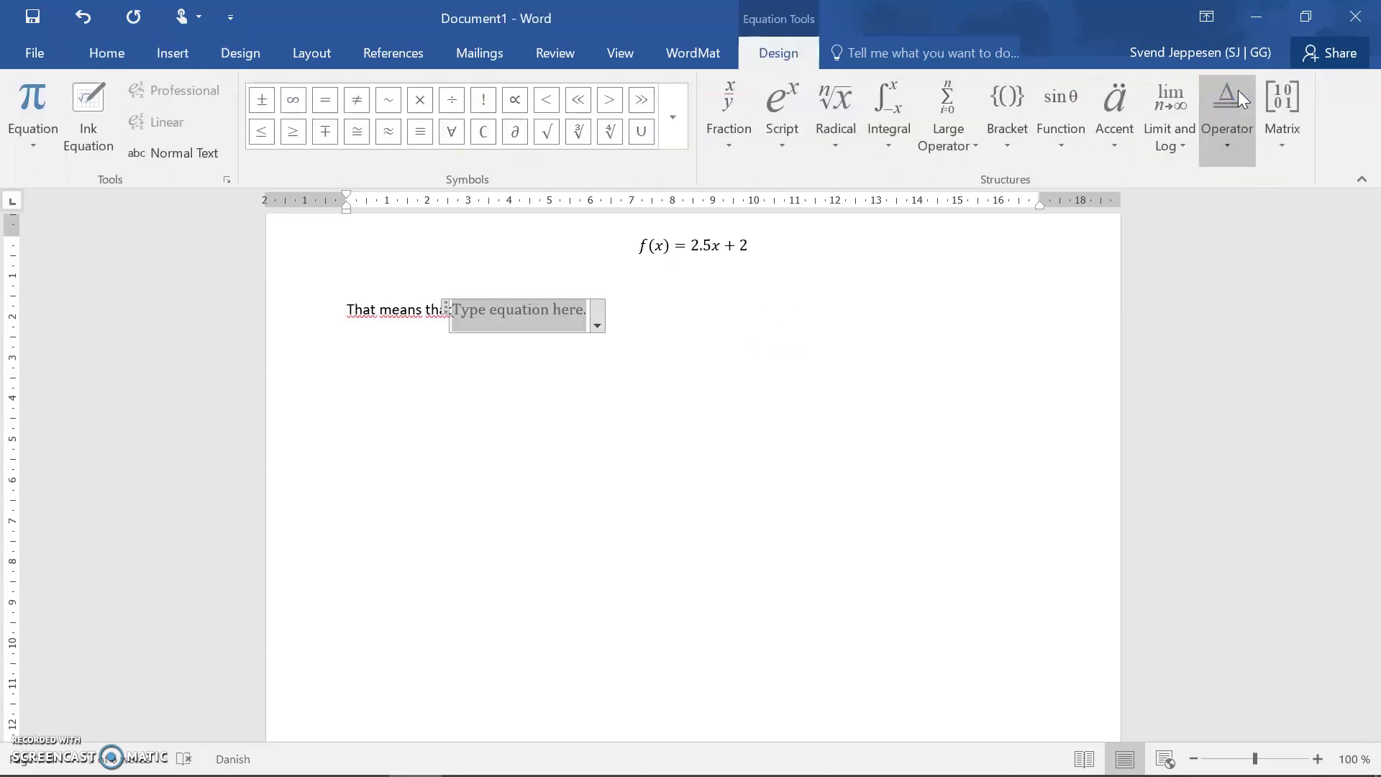
text(x=9)
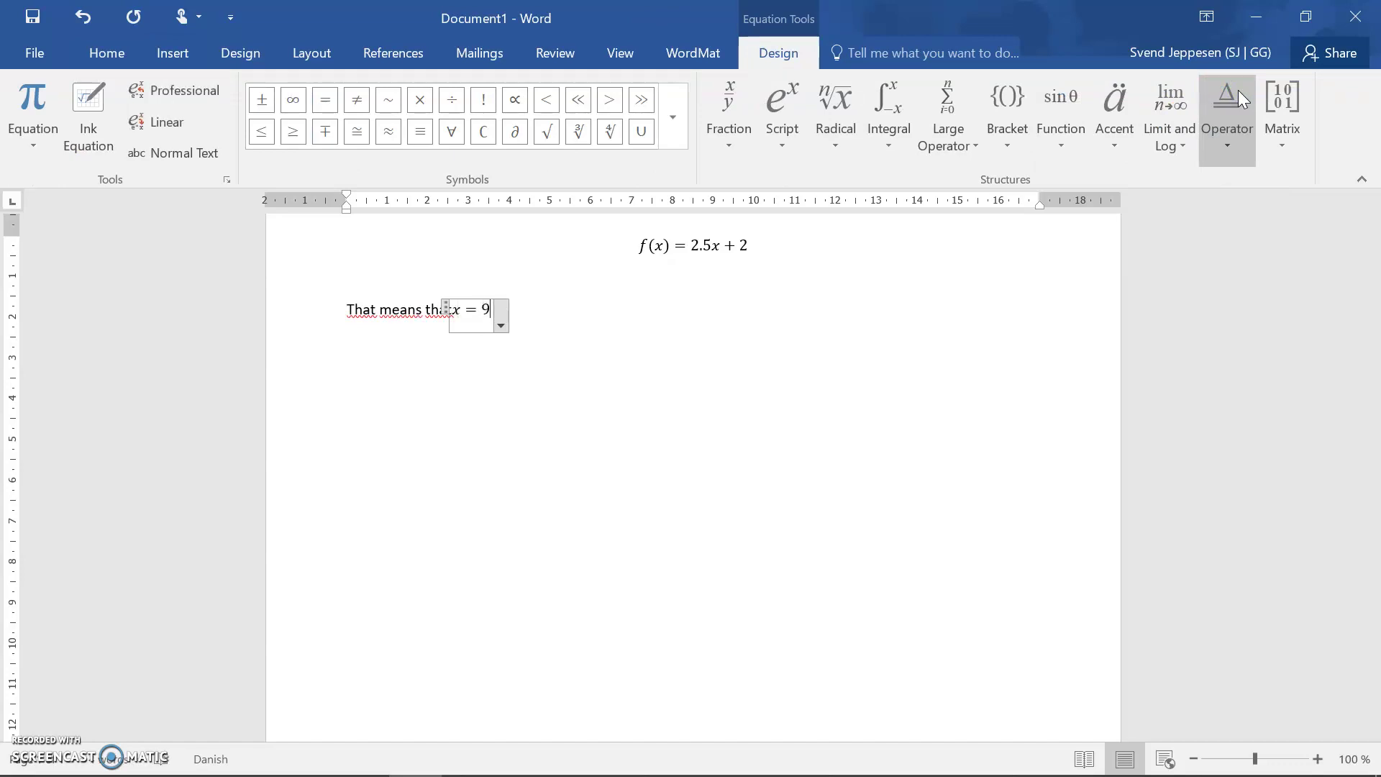
key(Return)
click(1236, 90)
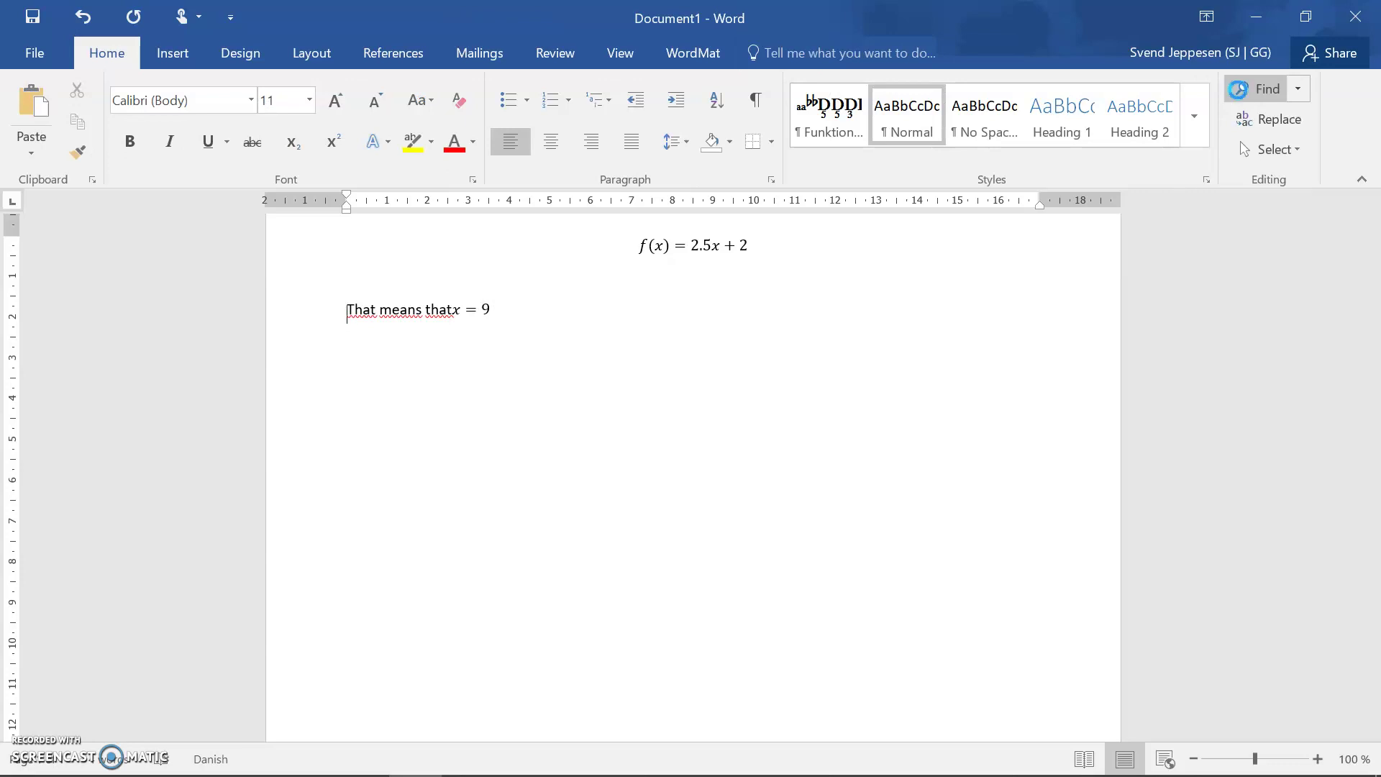
key(ctrl+Right)
key(ctrl+Right)
click(815, 411)
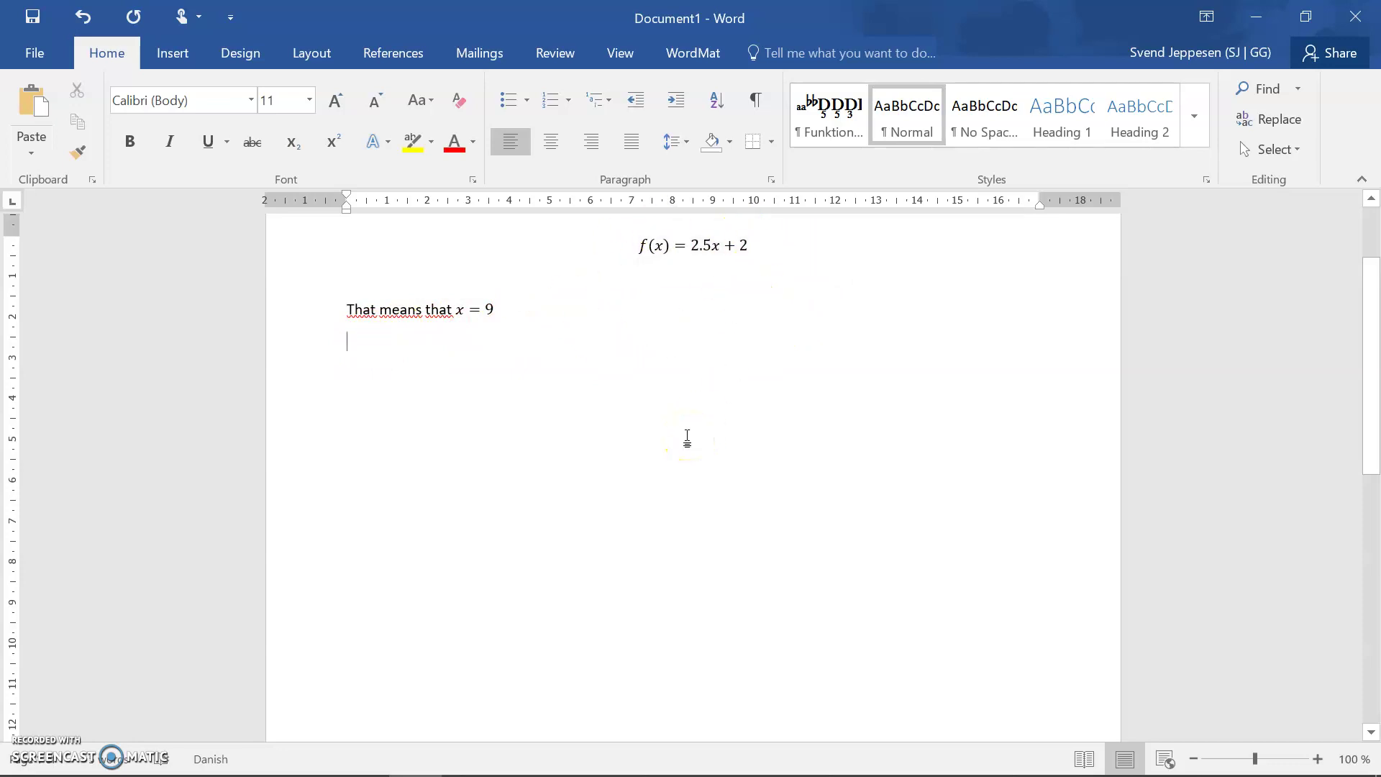
Remove an accidentally started empty equation, then switch to the GeoGebra ogive window with Alt+Tab.
click(177, 54)
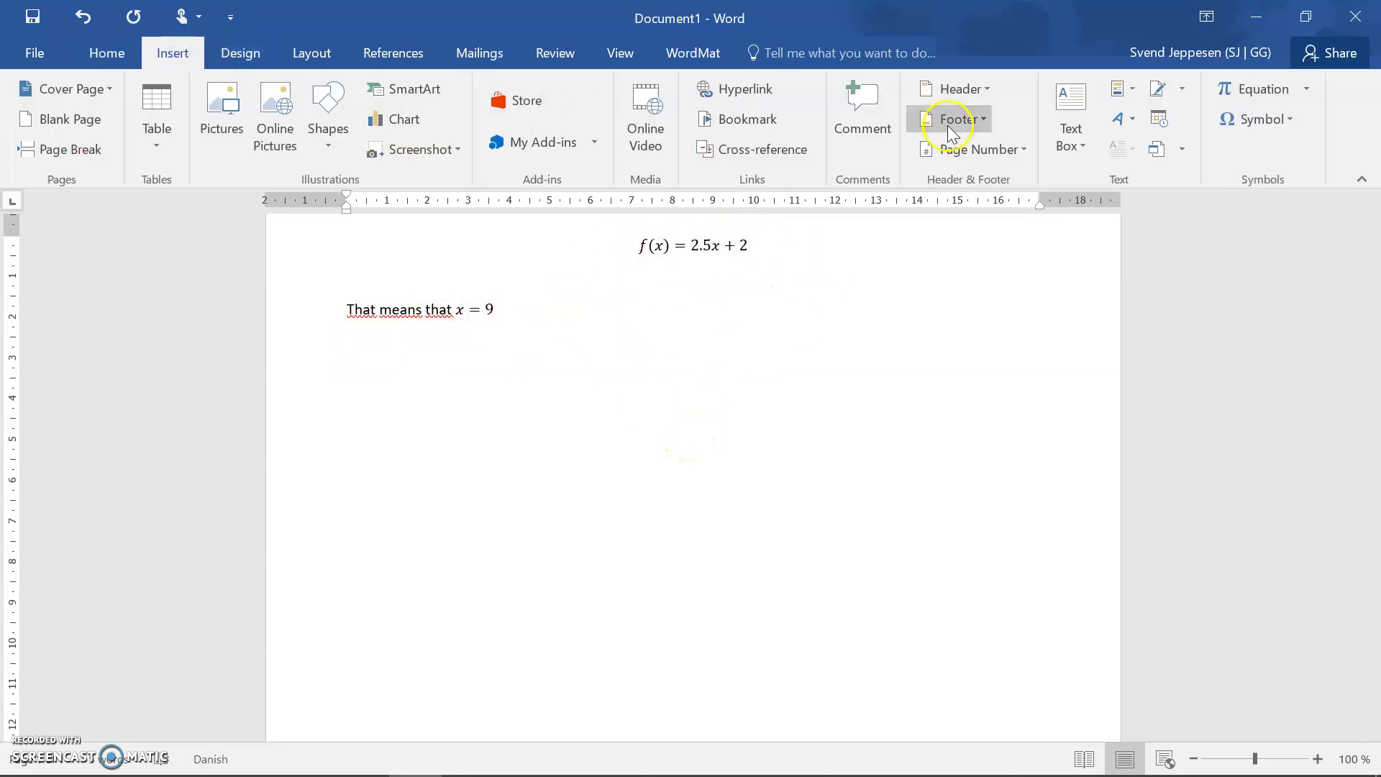
click(1230, 85)
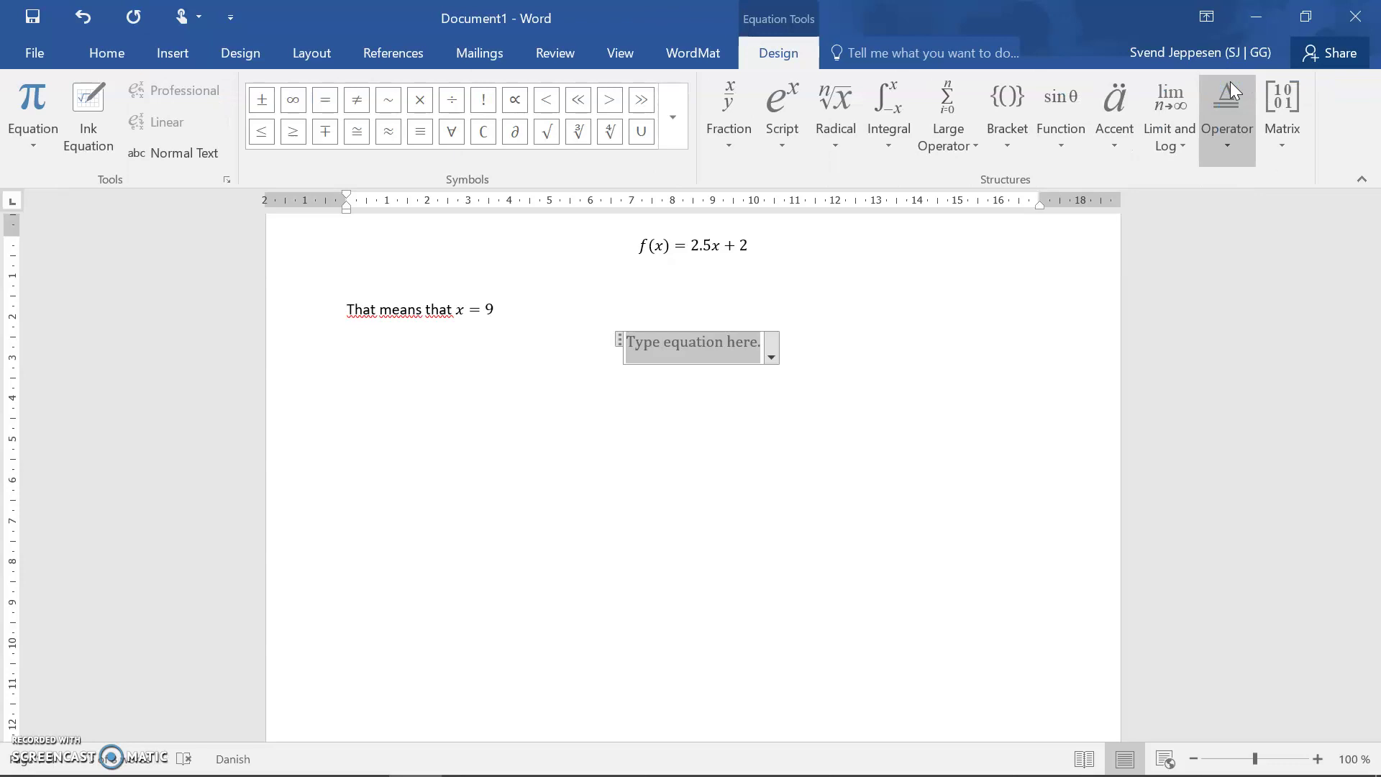
key(BackSpace)
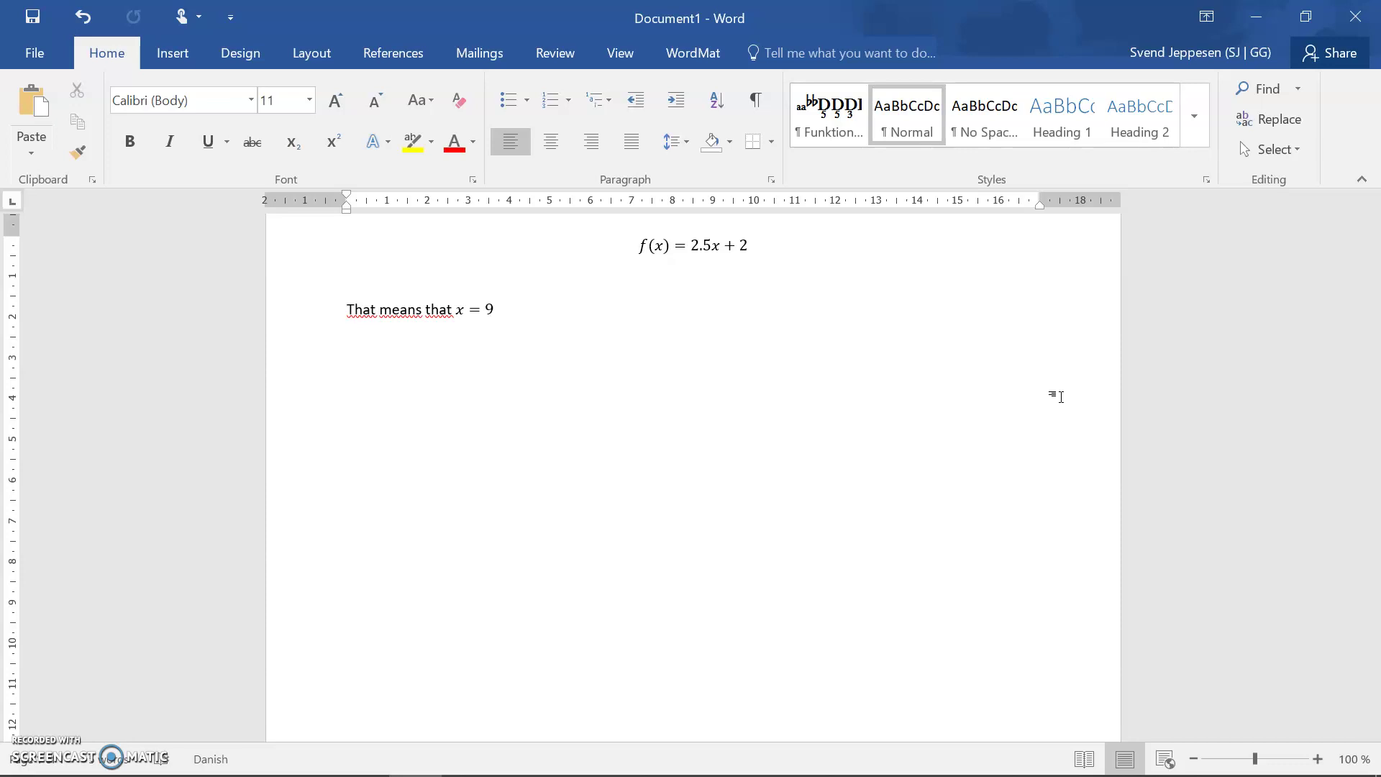
key(alt+Tab)
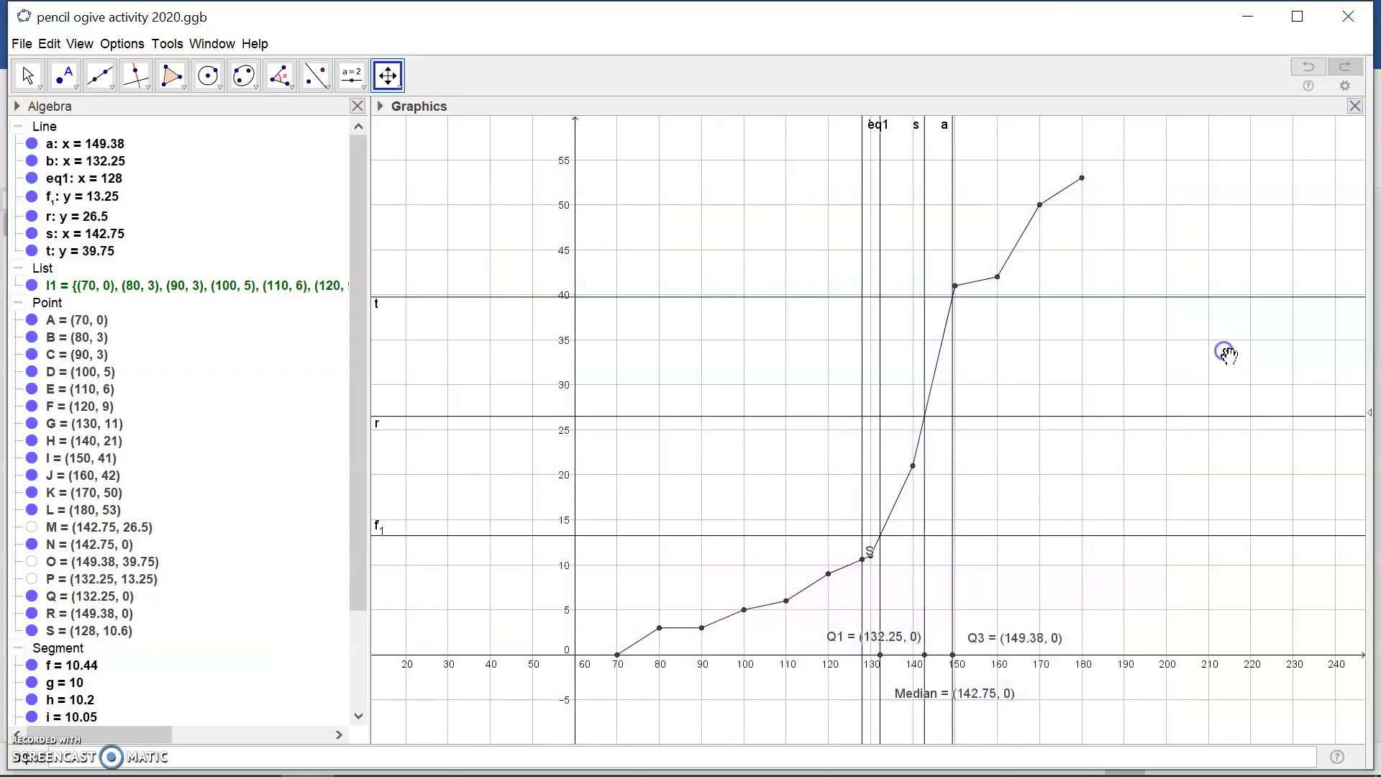
Select the region around the ogive graph and copy the Graphics View to the clipboard.
click(1227, 353)
mouse_move(508, 144)
mouse_down()
mouse_move(1134, 376)
mouse_move(1153, 735)
mouse_move(1153, 719)
mouse_move(1116, 725)
mouse_up()
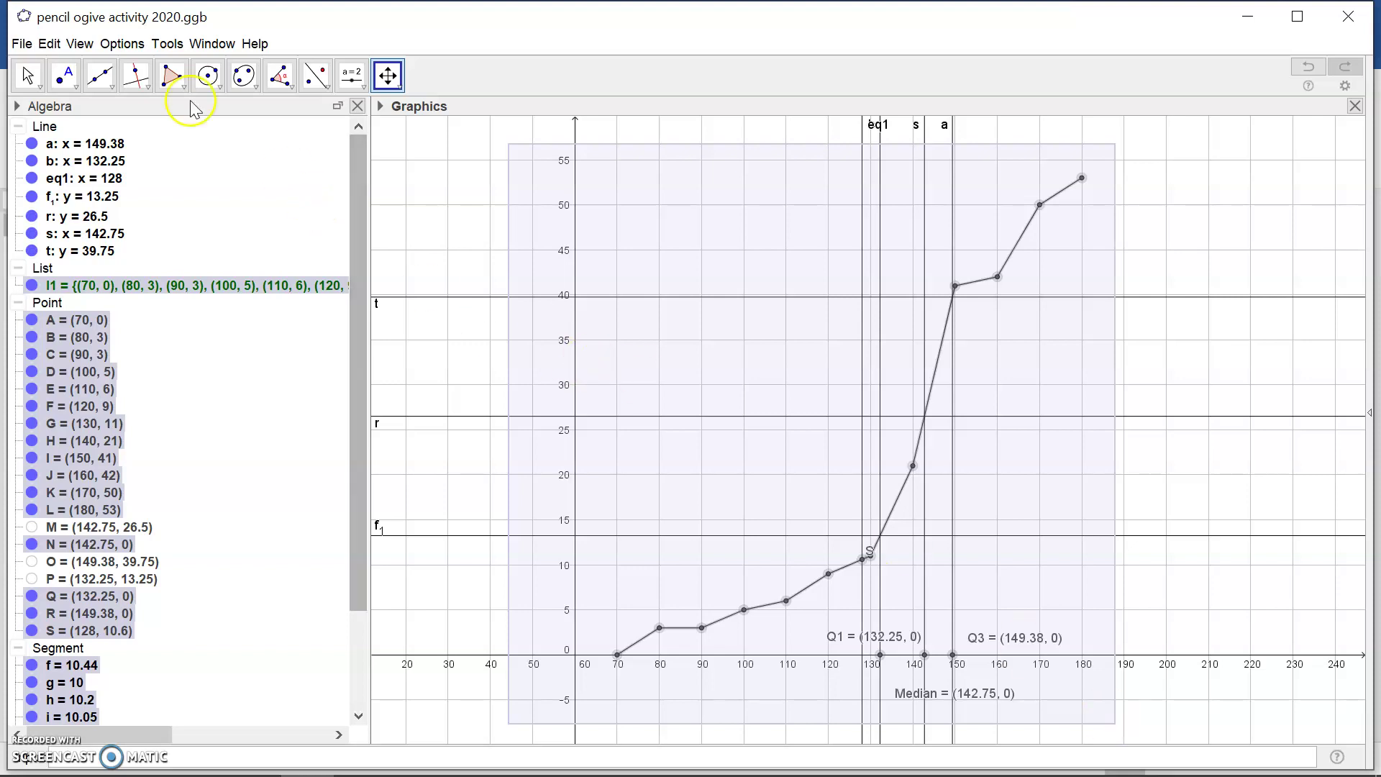
click(54, 44)
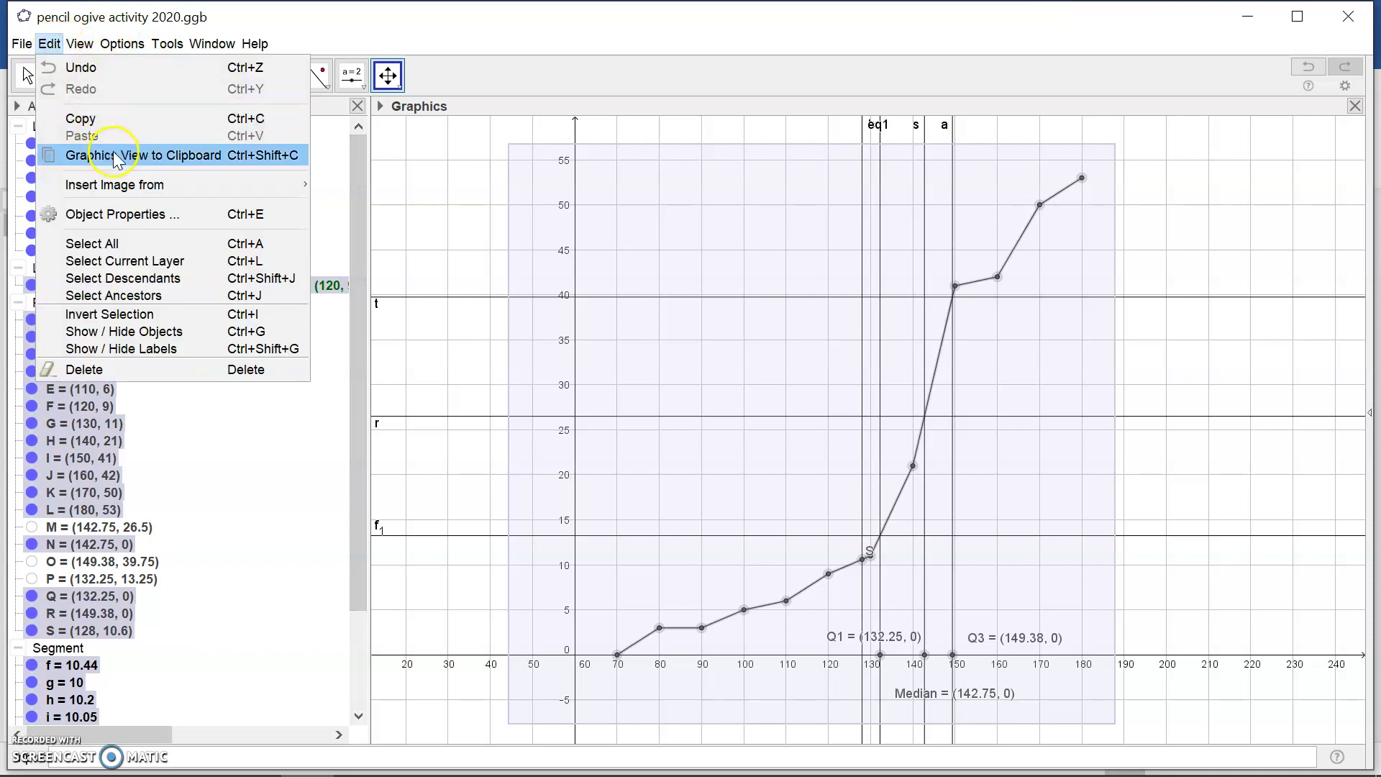
click(171, 157)
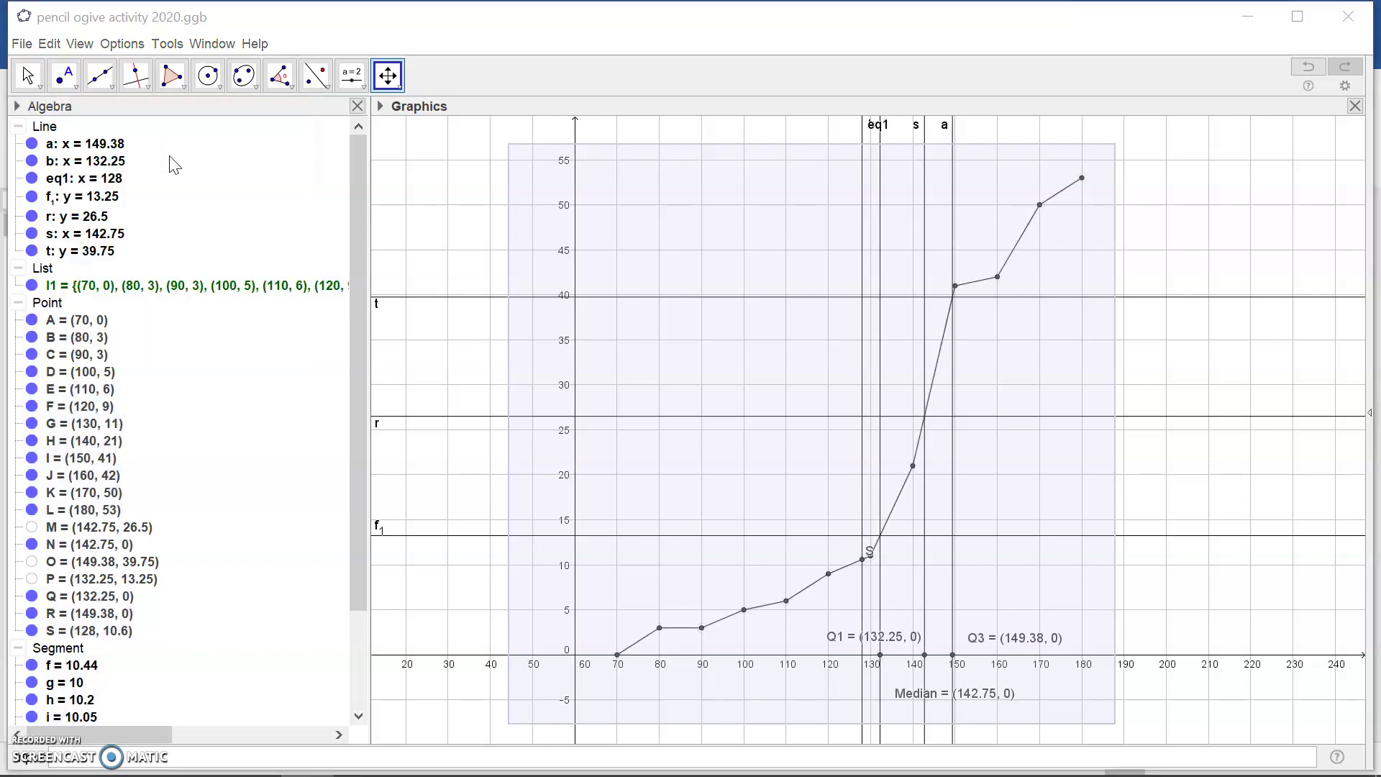
Paste the ogive graph below 'That means that x = 9' and drag its corner to shrink it.
key(alt+Tab)
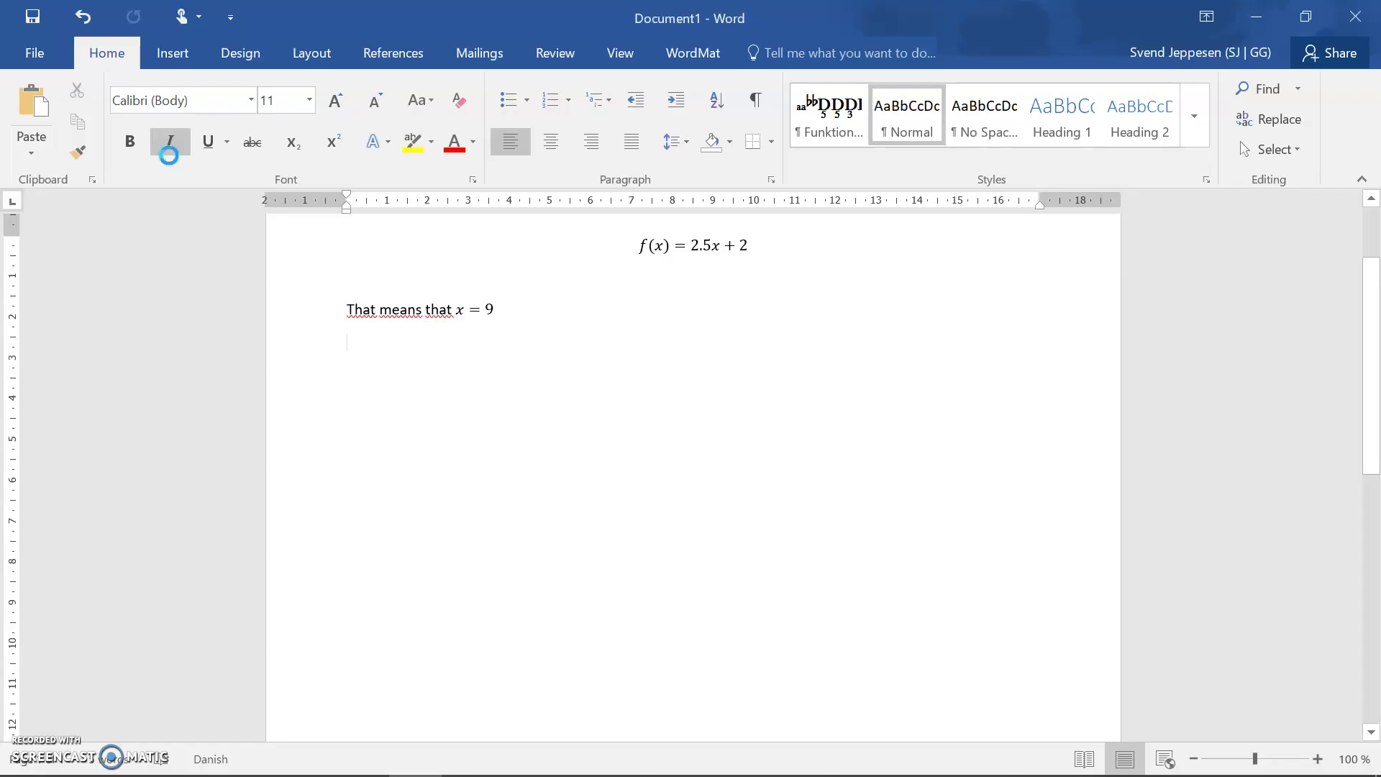
key(ctrl+v)
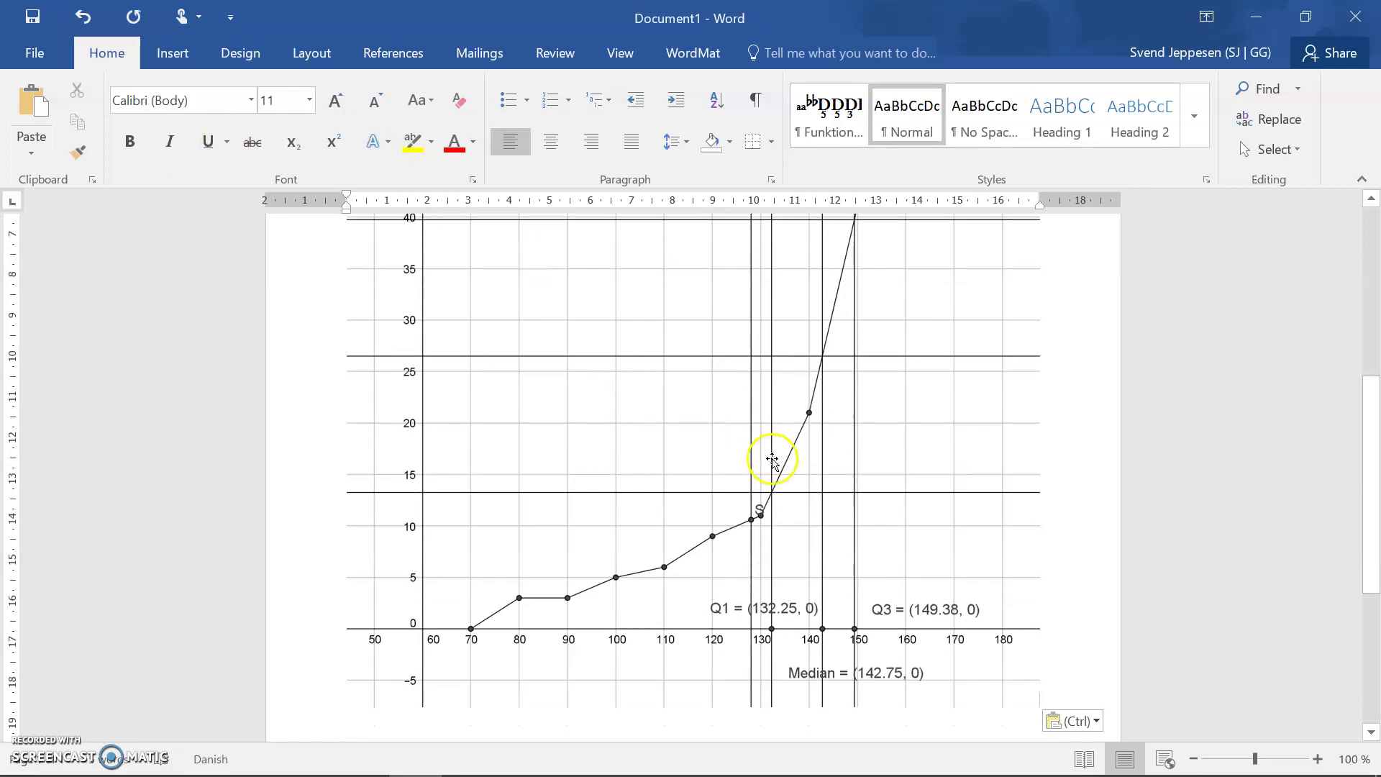
click(773, 460)
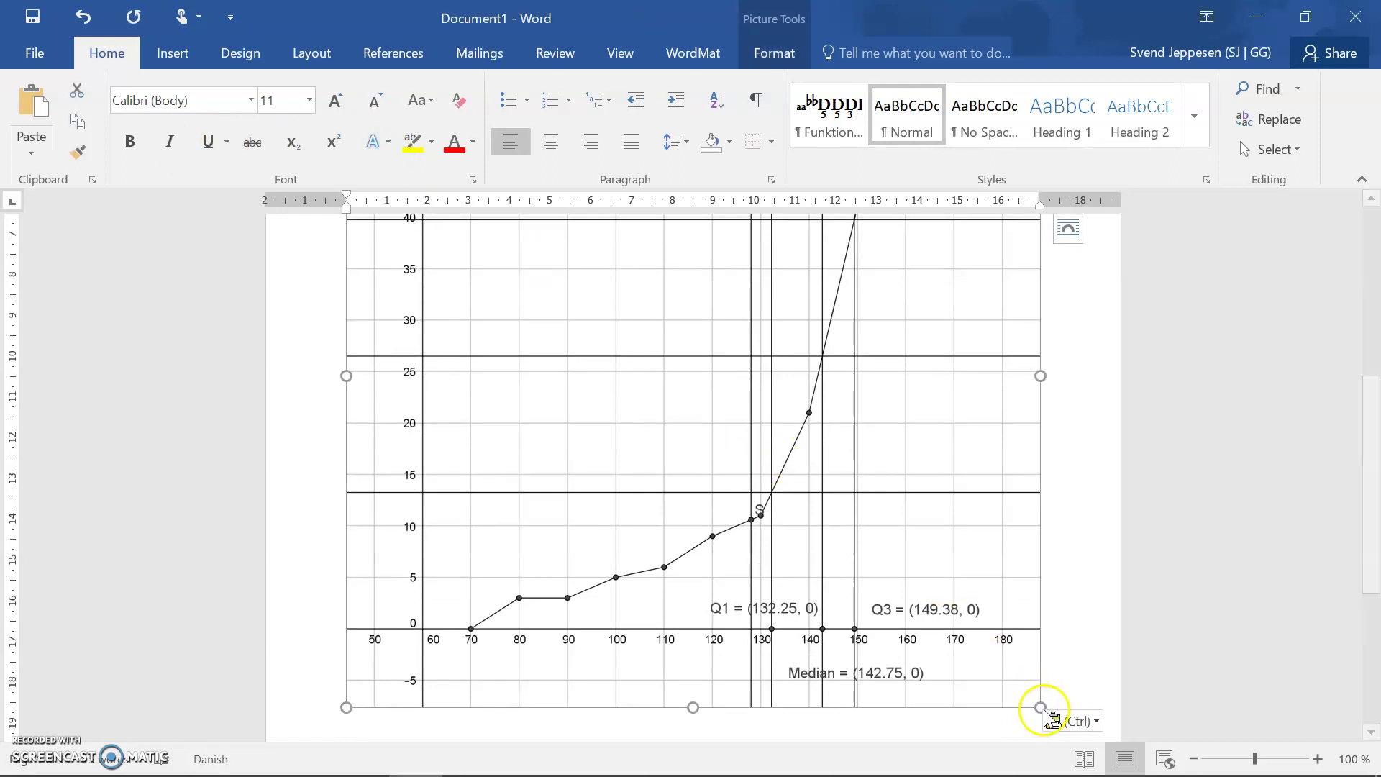
drag(1041, 707, 867, 542)
scroll(998, 465, up, 5)
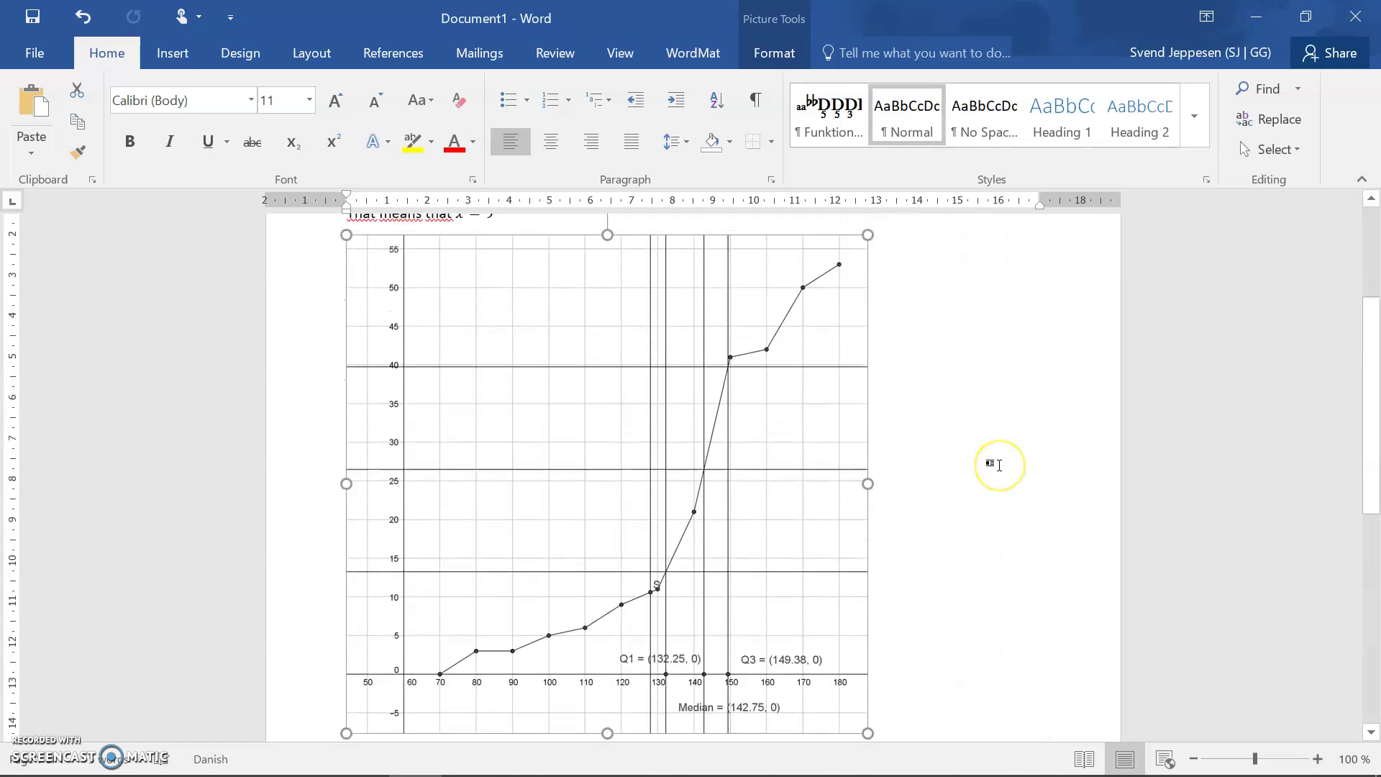
scroll(998, 465, down, 1)
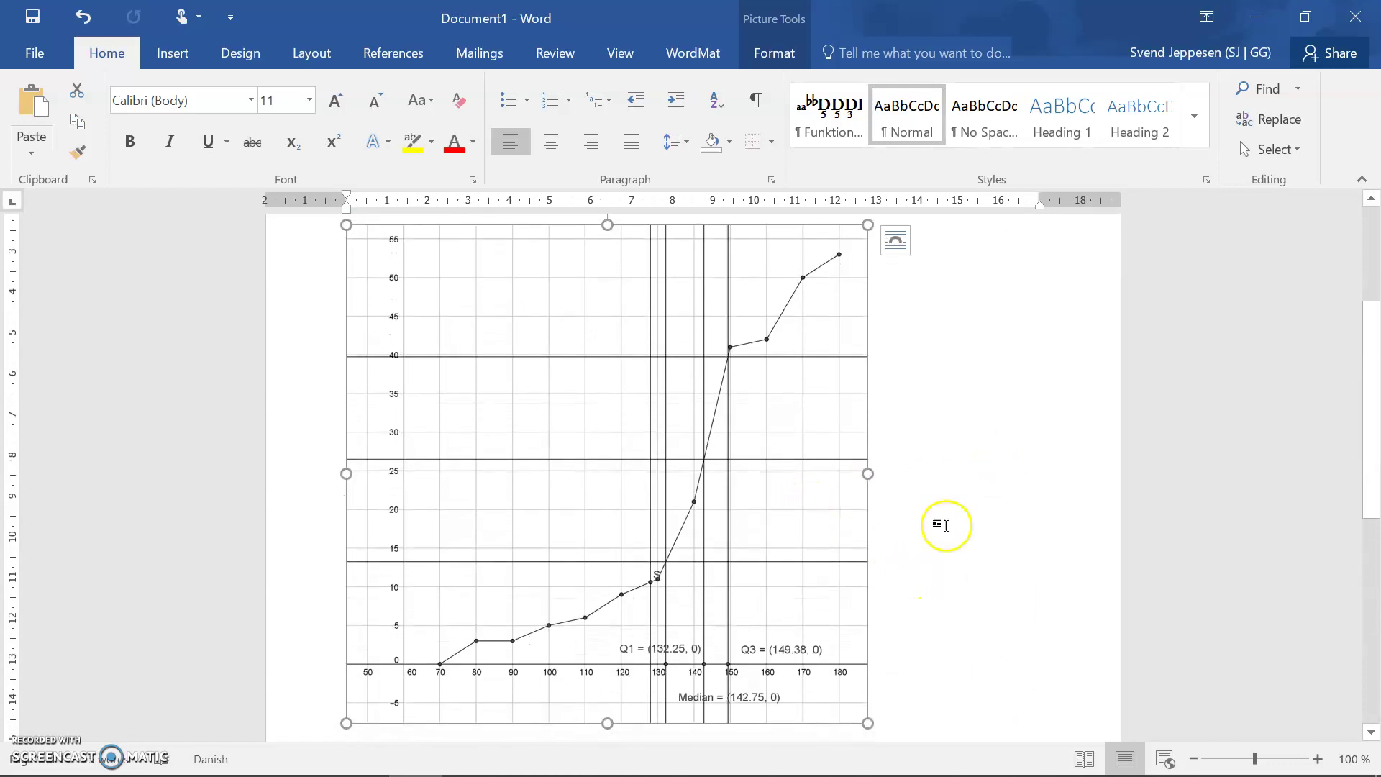
click(968, 484)
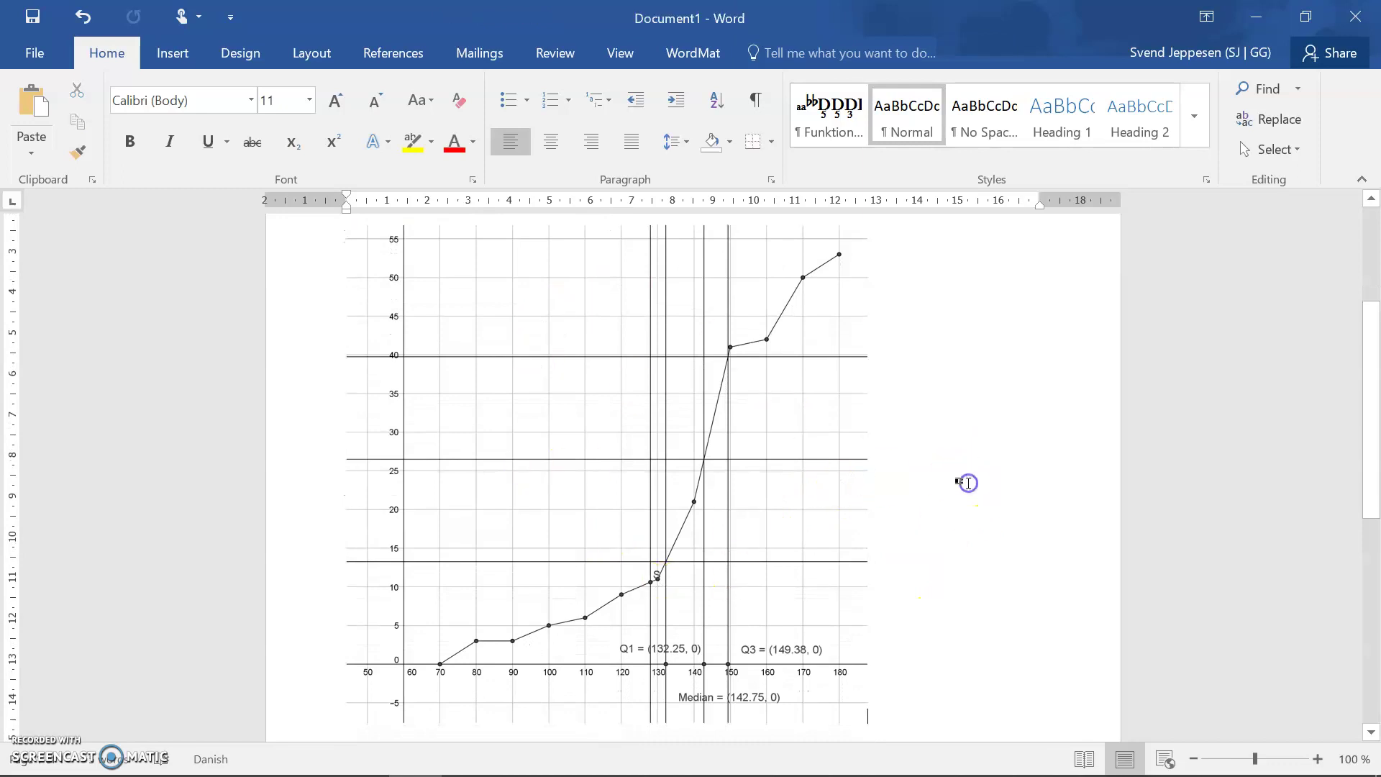
scroll(968, 483, up, 1)
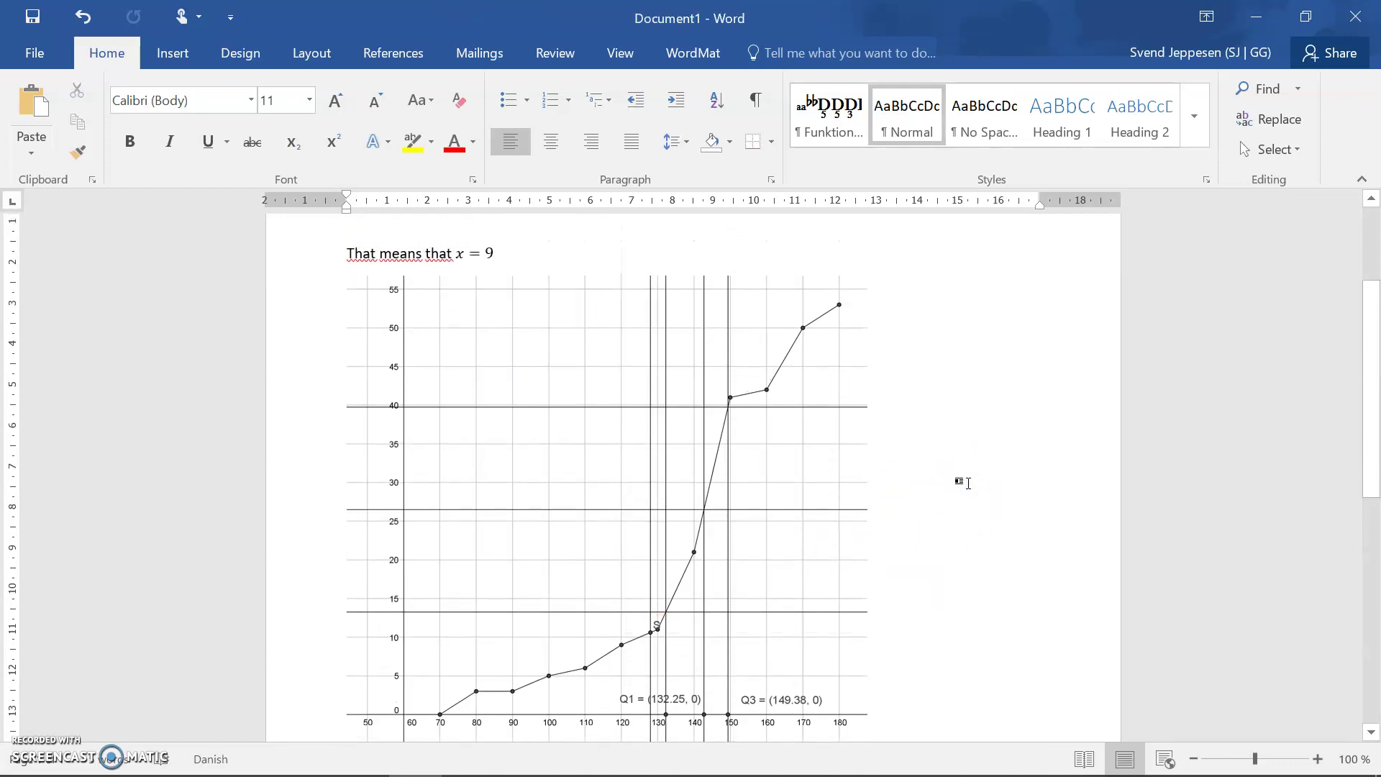
scroll(968, 483, down, 1)
scroll(968, 483, down, 1)
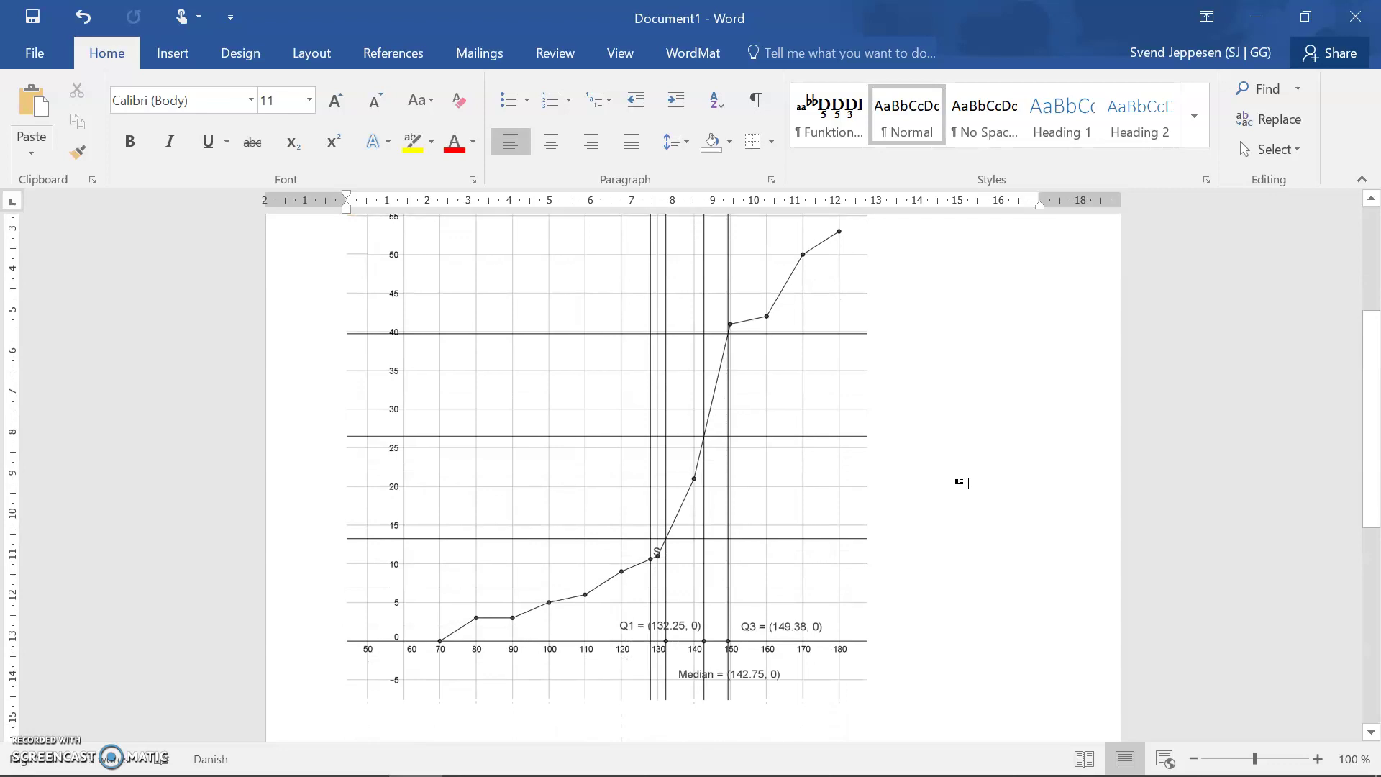
scroll(968, 483, up, 1)
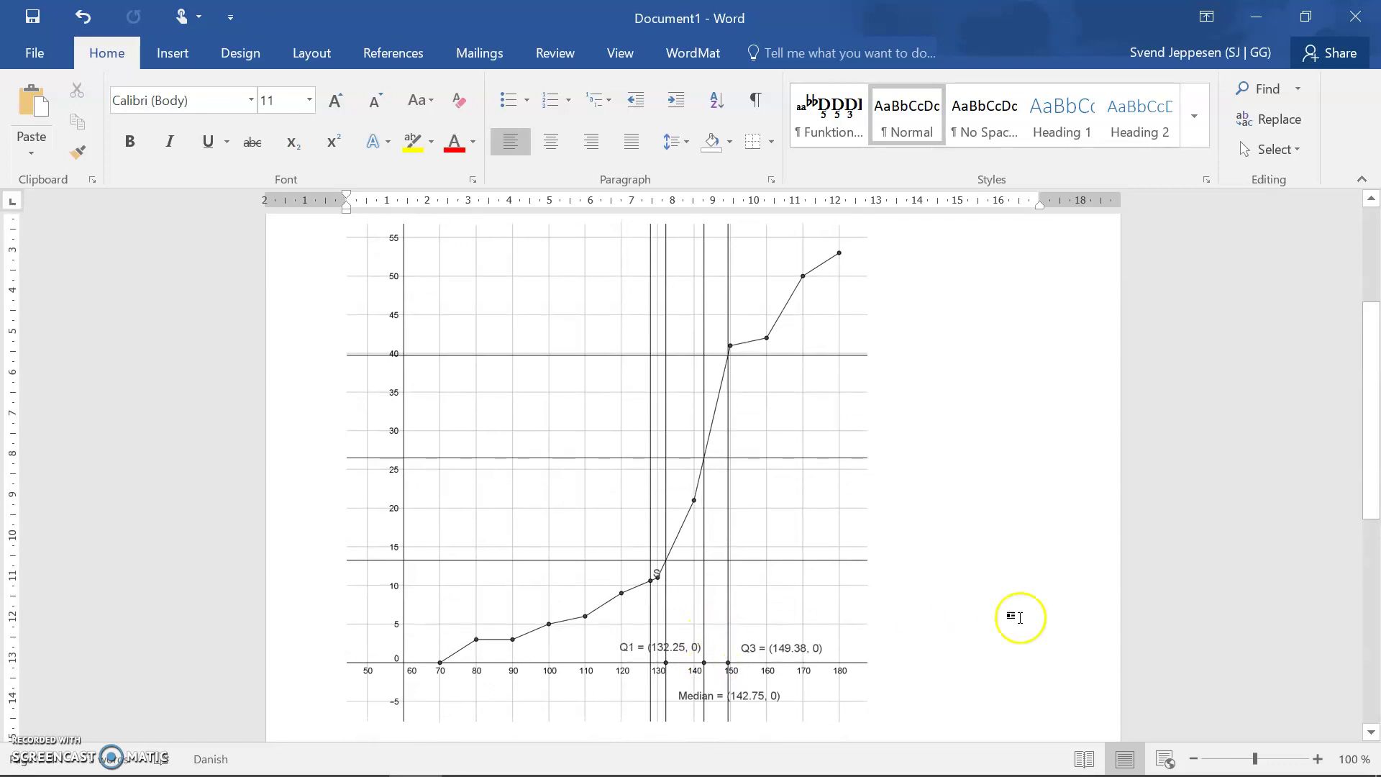
click(1033, 633)
scroll(1034, 633, up, 5)
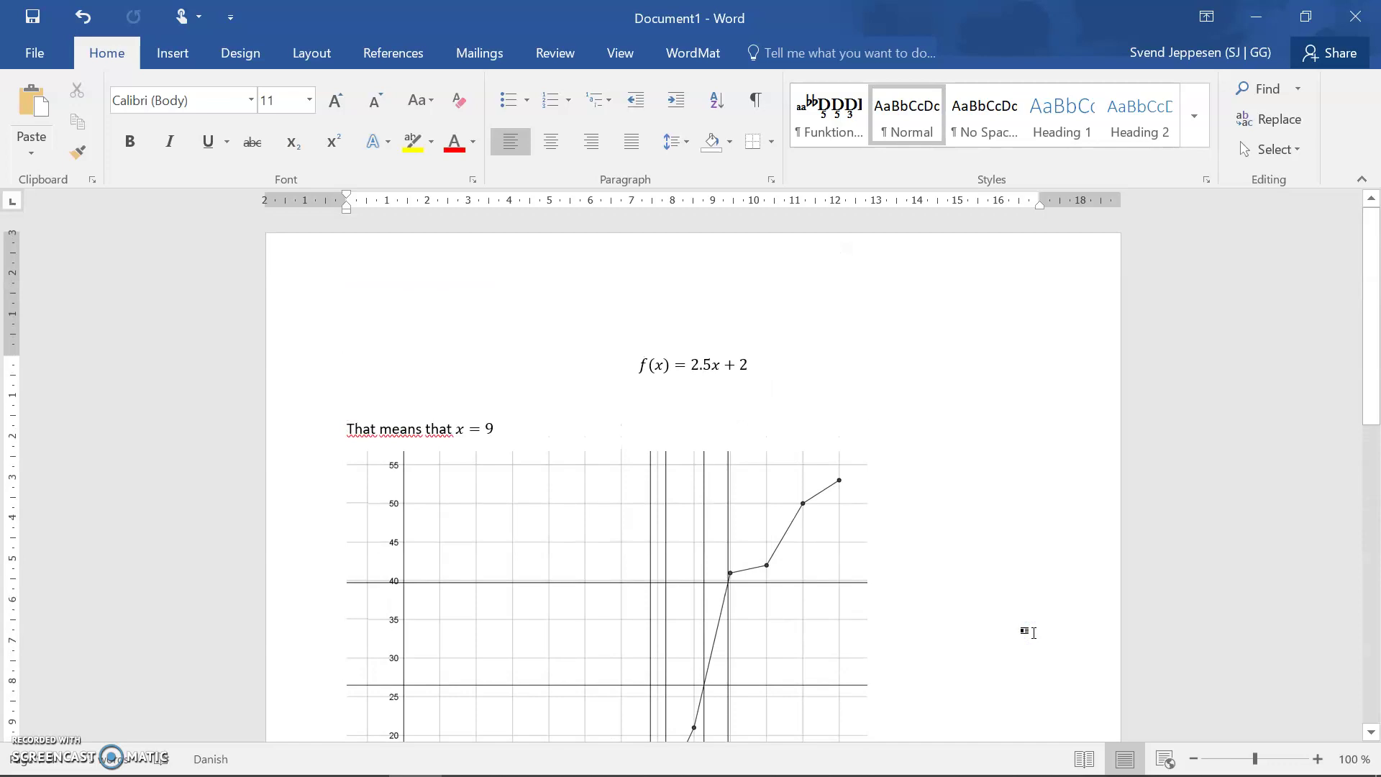
scroll(1034, 632, down, 3)
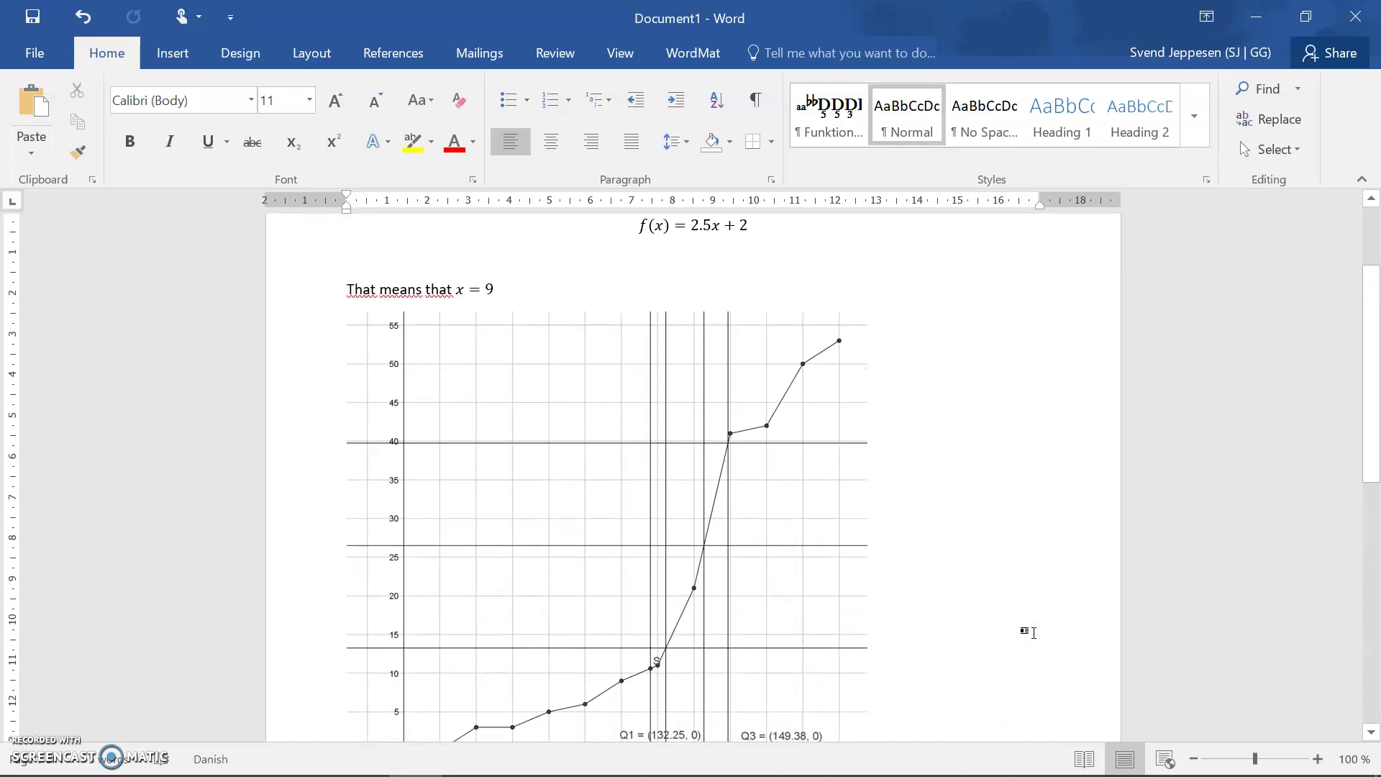
scroll(1033, 633, down, 2)
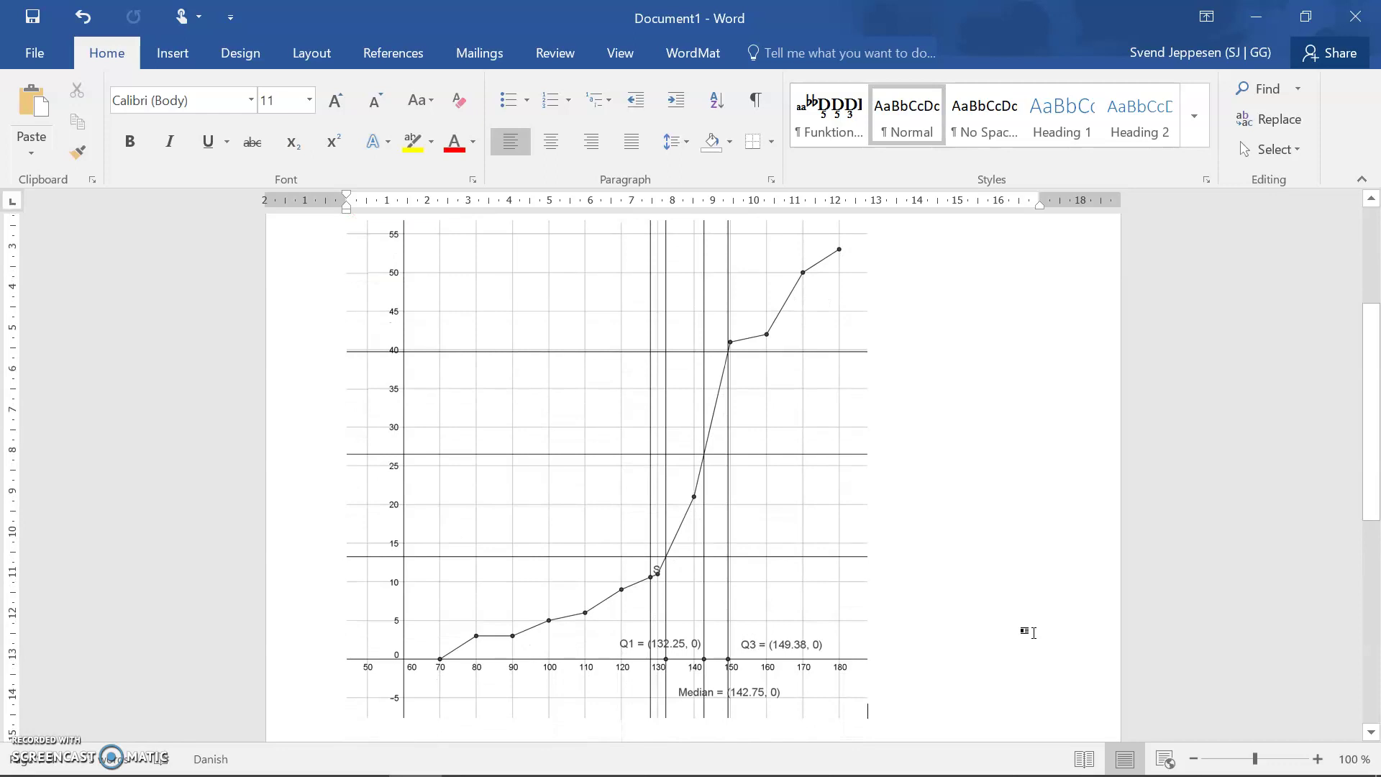
scroll(1033, 633, up, 1)
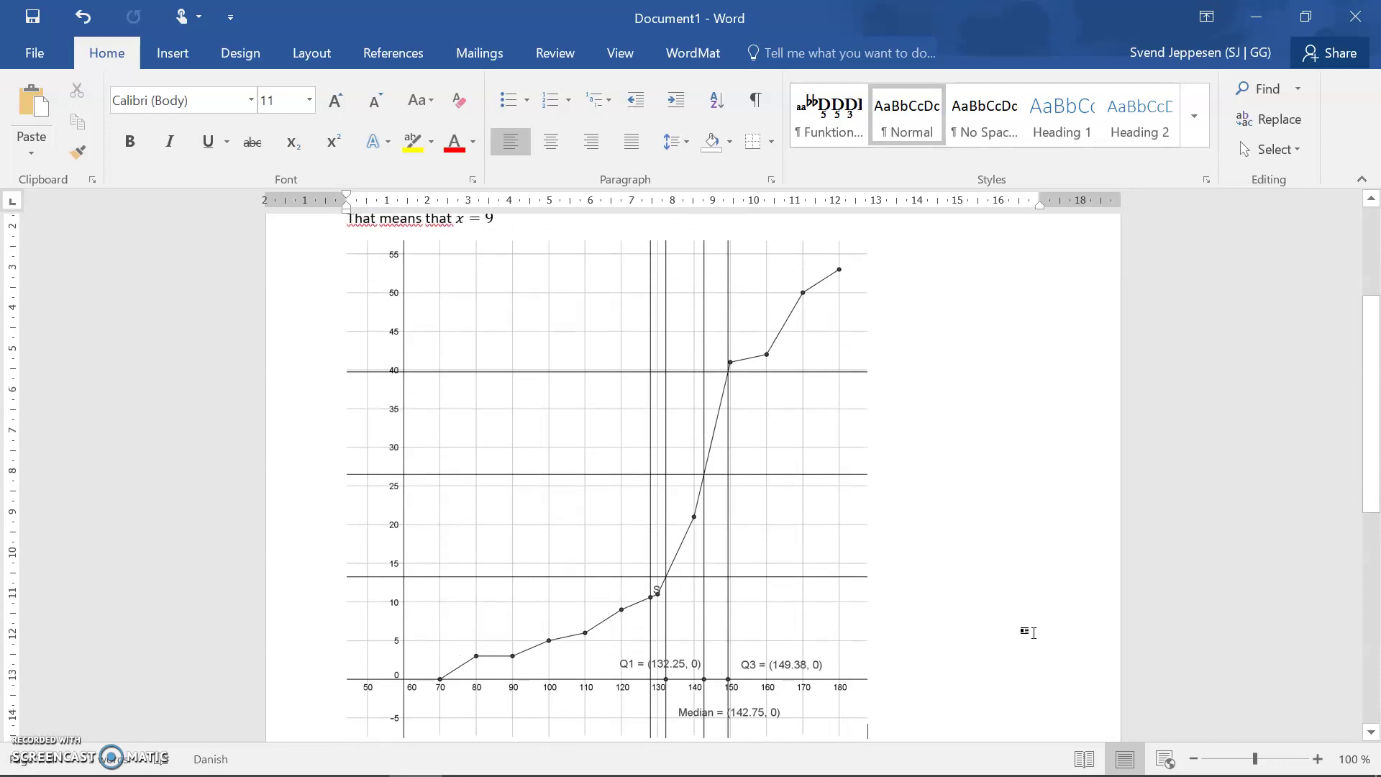
scroll(1034, 633, down, 1)
scroll(1034, 633, up, 1)
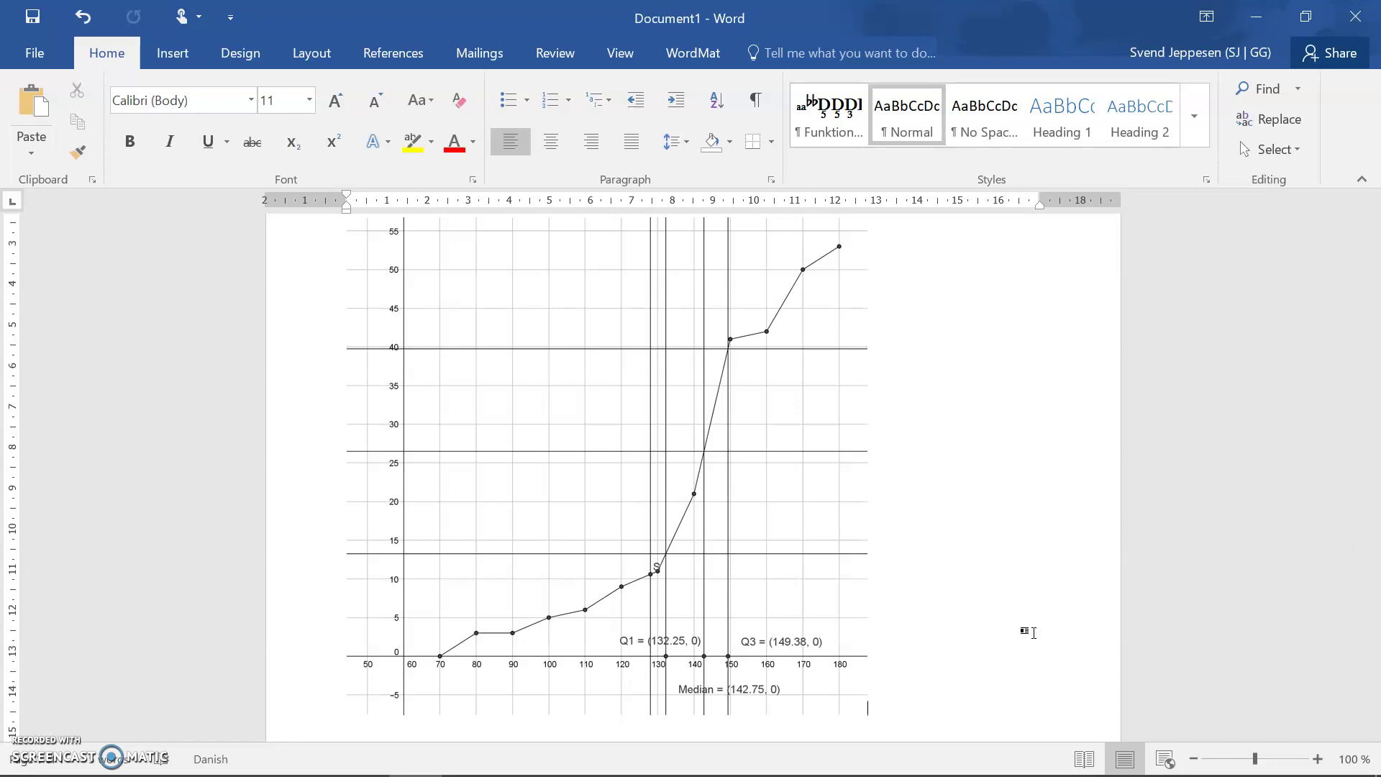
key(alt)
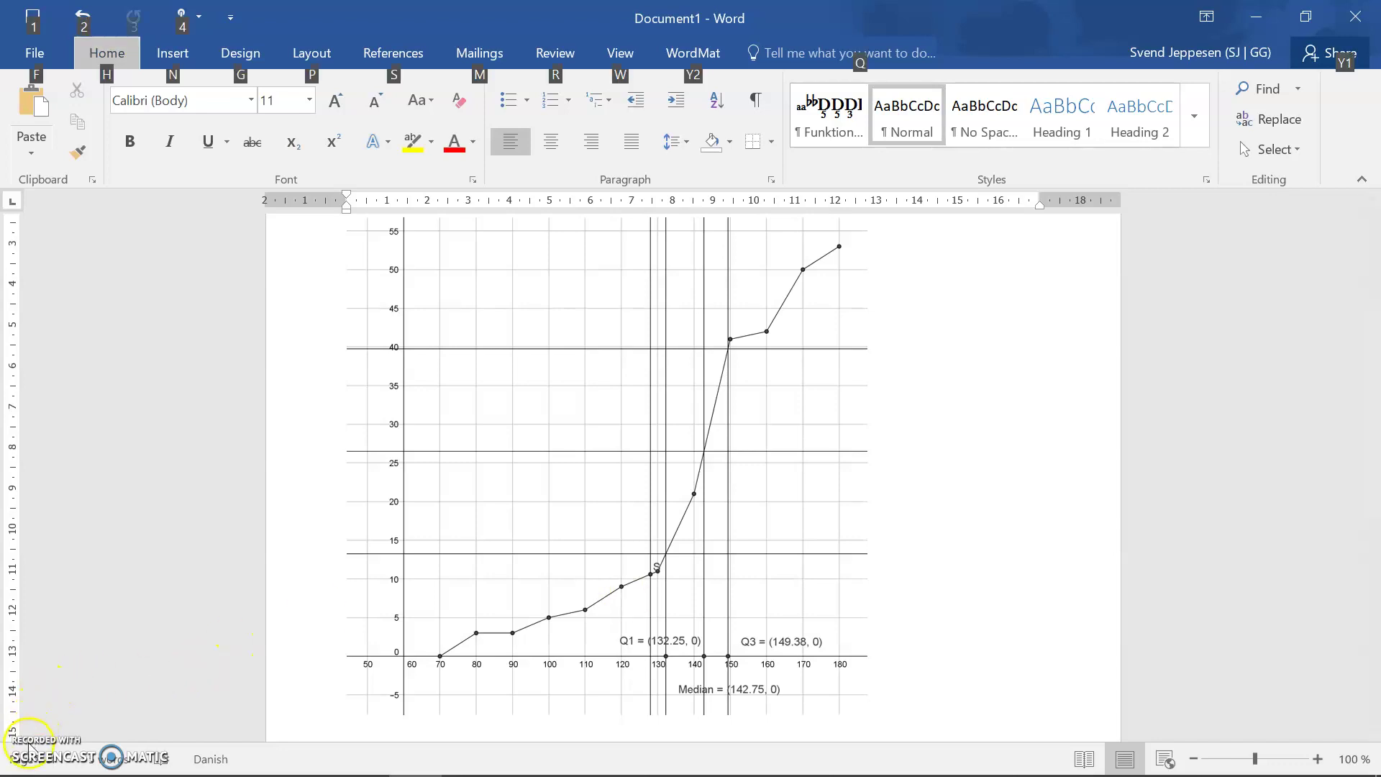